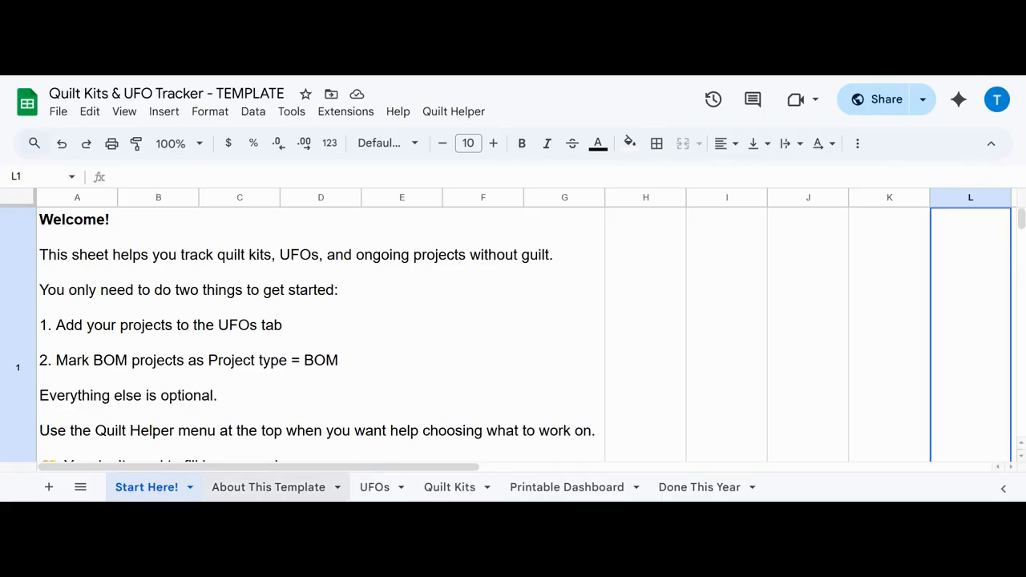
Step: Open the About This Template sheet and read its explanation of what the tracker is
left_click(269, 486)
left_click(529, 337)
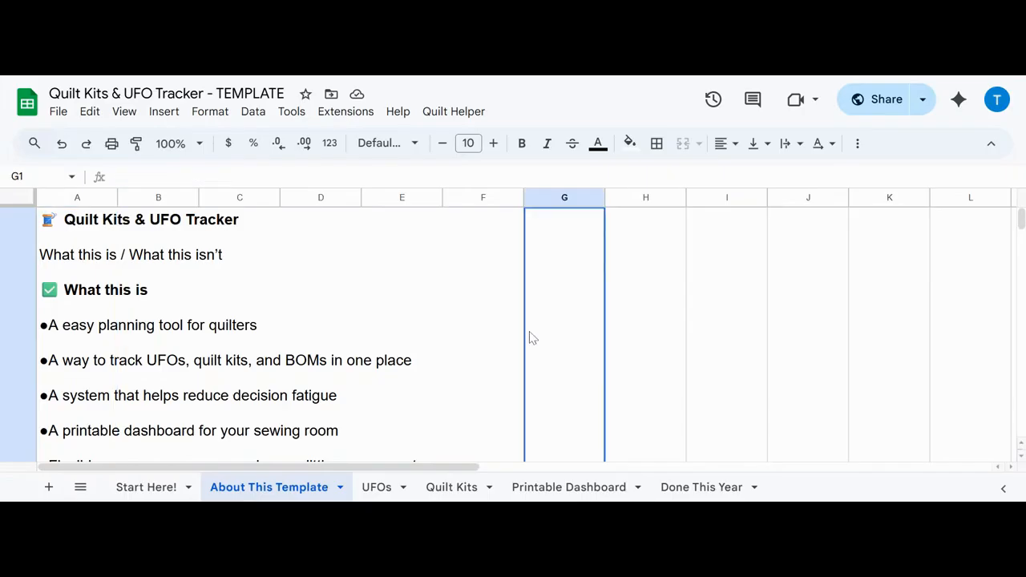
scroll(639, 336, "down", 5)
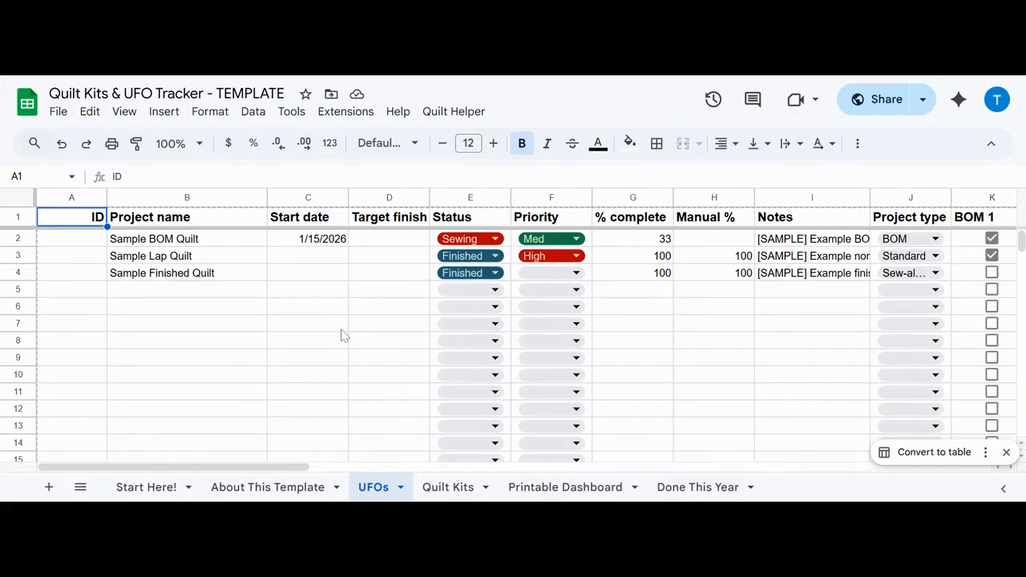
Step: Review the UFOs sheet's Project name, Start date, Target finish and Status columns, including the status options for Sample BOM Quilt
left_click(193, 202)
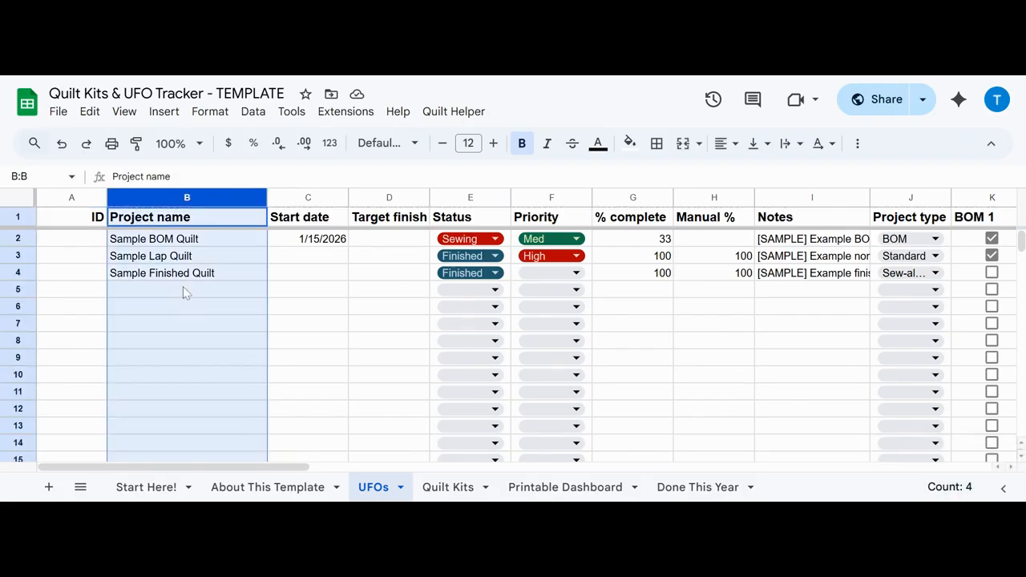
left_click(329, 194)
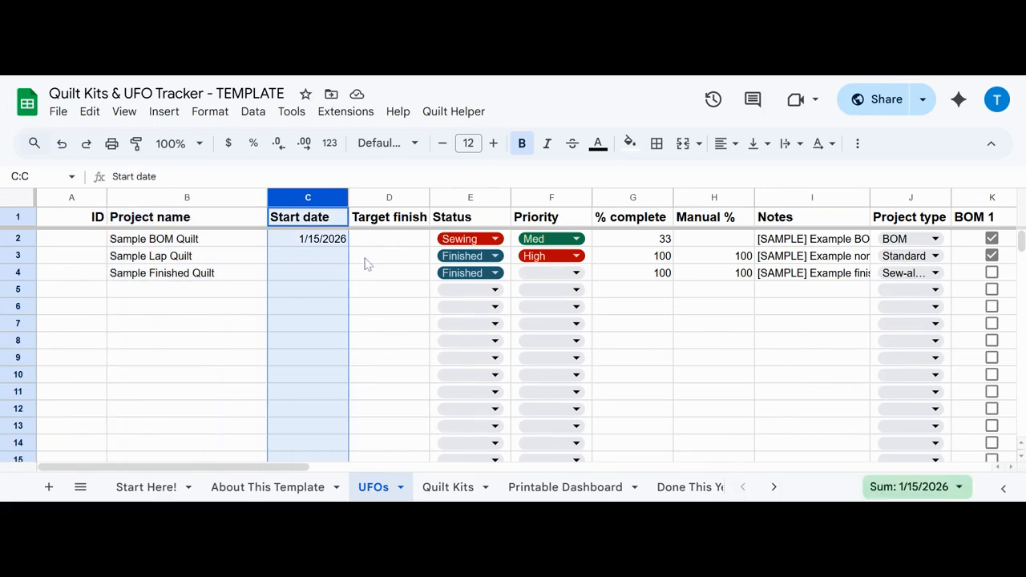
left_click(388, 196)
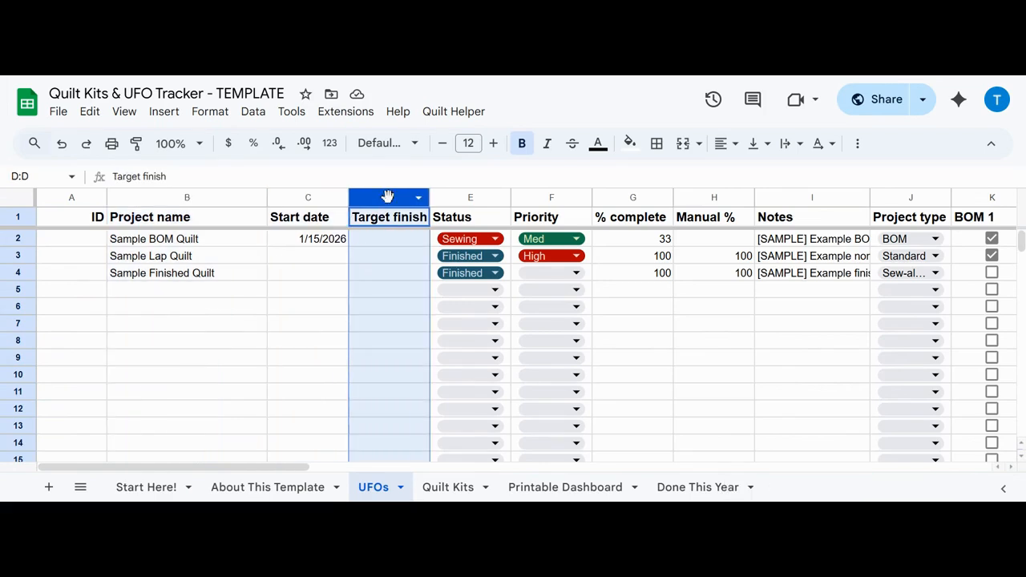
left_click(456, 199)
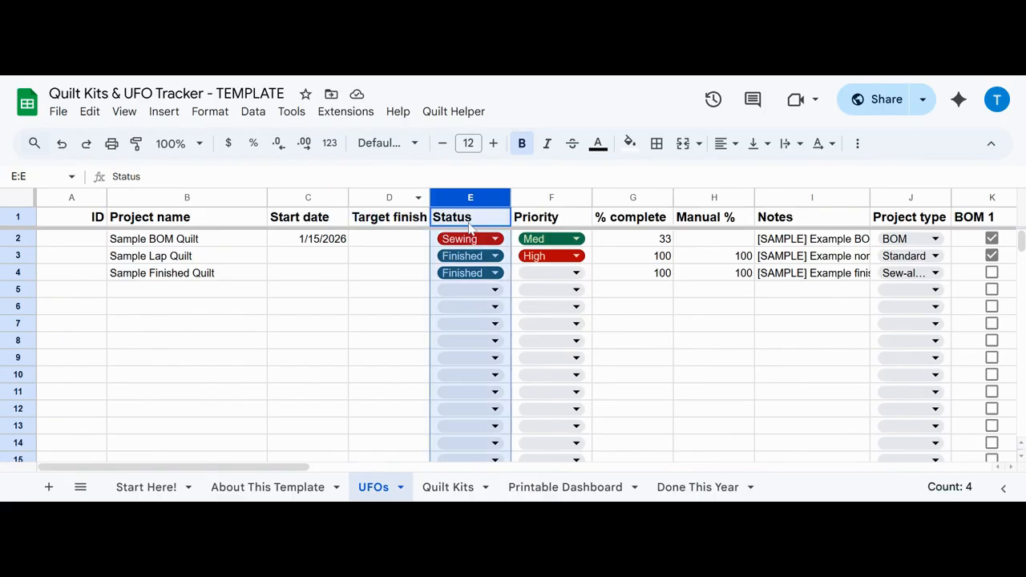
left_click(493, 239)
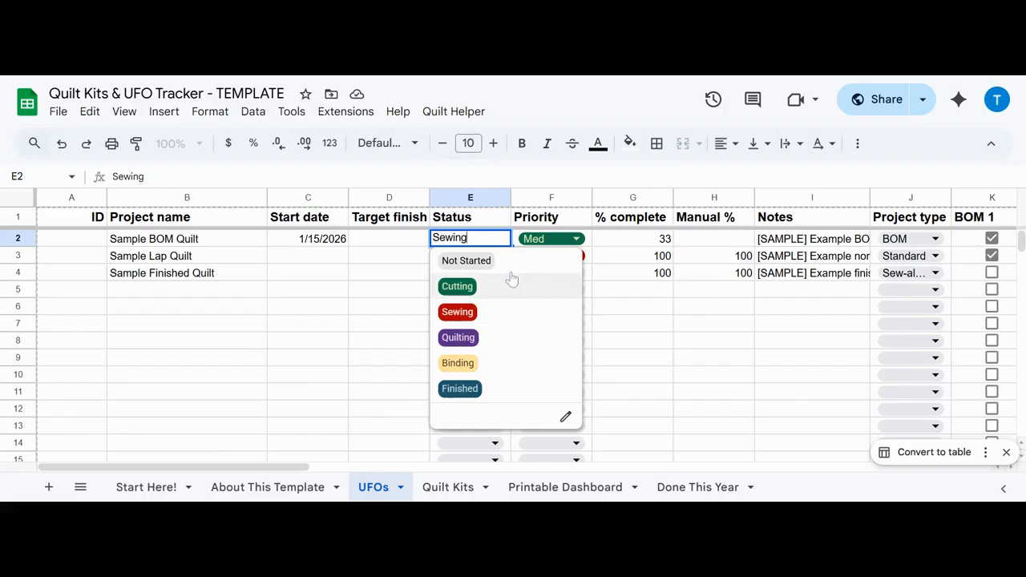
Step: Review the Priority column with its options for Sample BOM Quilt, plus the % complete and Notes columns
left_click(546, 199)
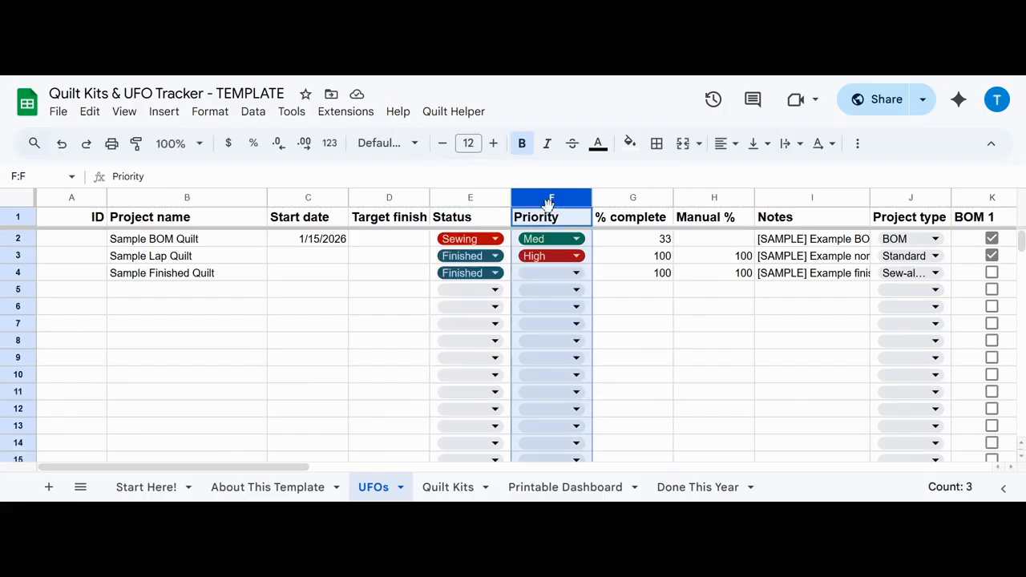
left_click(576, 239)
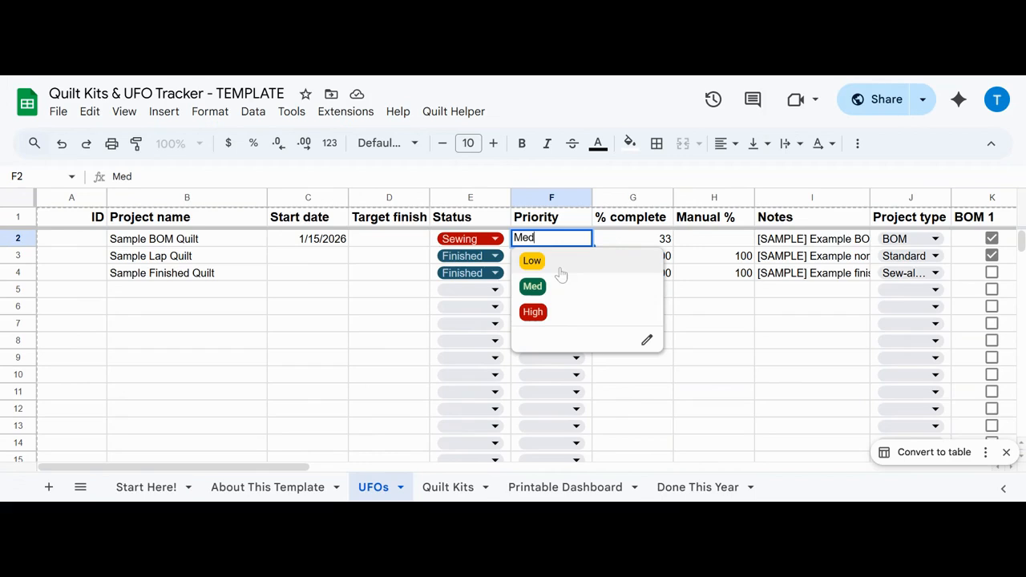
left_click(635, 198)
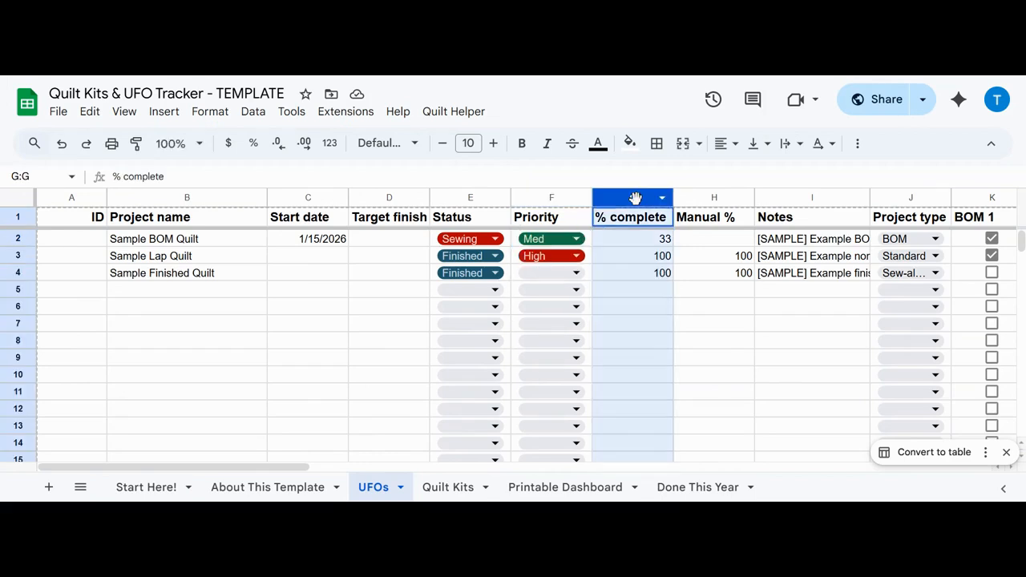
left_click(790, 197)
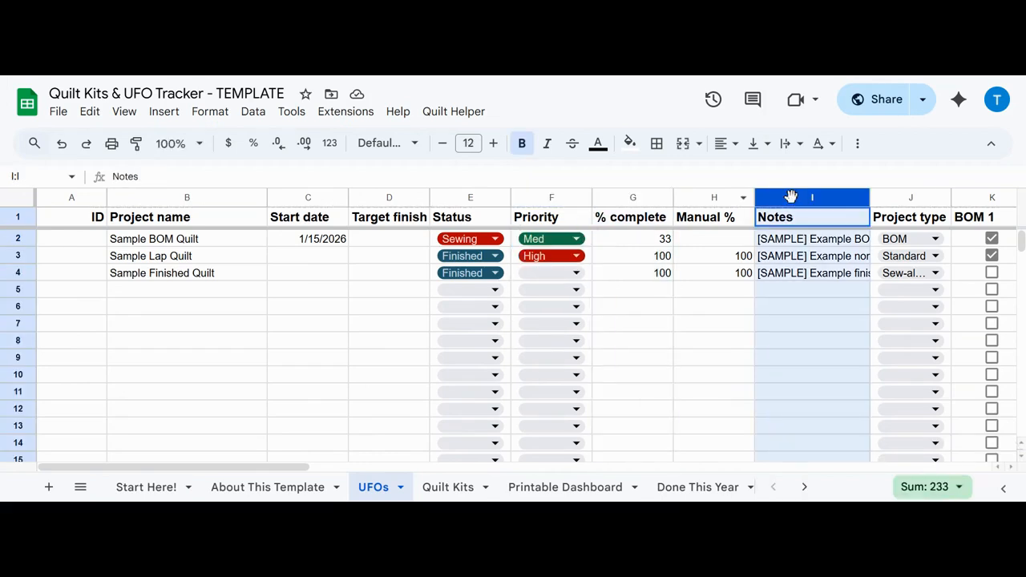
Step: Examine the Project type column and the type options offered for Sample BOM Quilt
left_click(894, 199)
left_click_drag(117, 471, 224, 478)
left_click(581, 239)
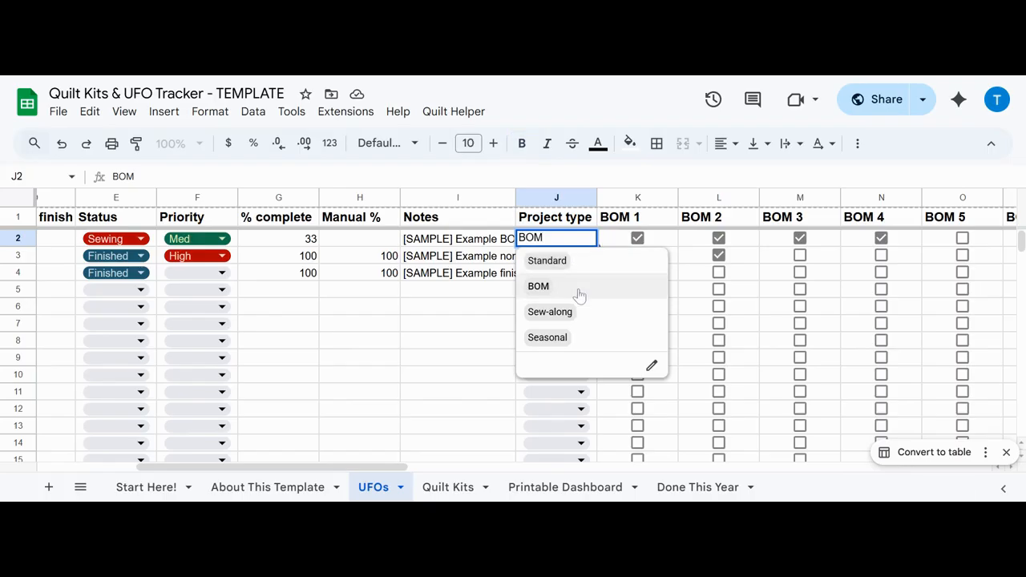
key("Down")
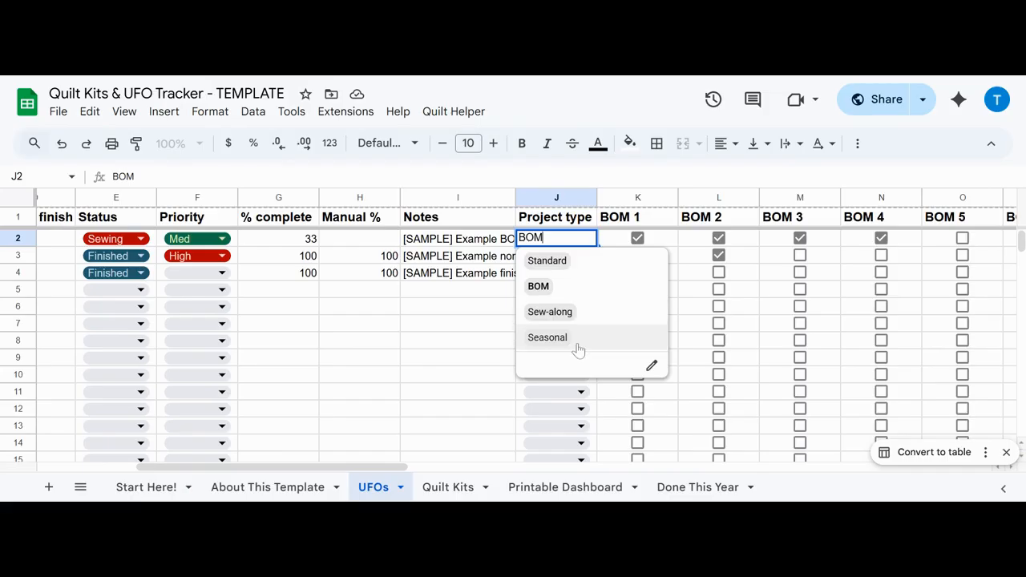
left_click(556, 198)
Step: Look over the Active now? and Finished date columns, then return to the project progress columns
left_click_drag(263, 473, 509, 471)
left_click(663, 198)
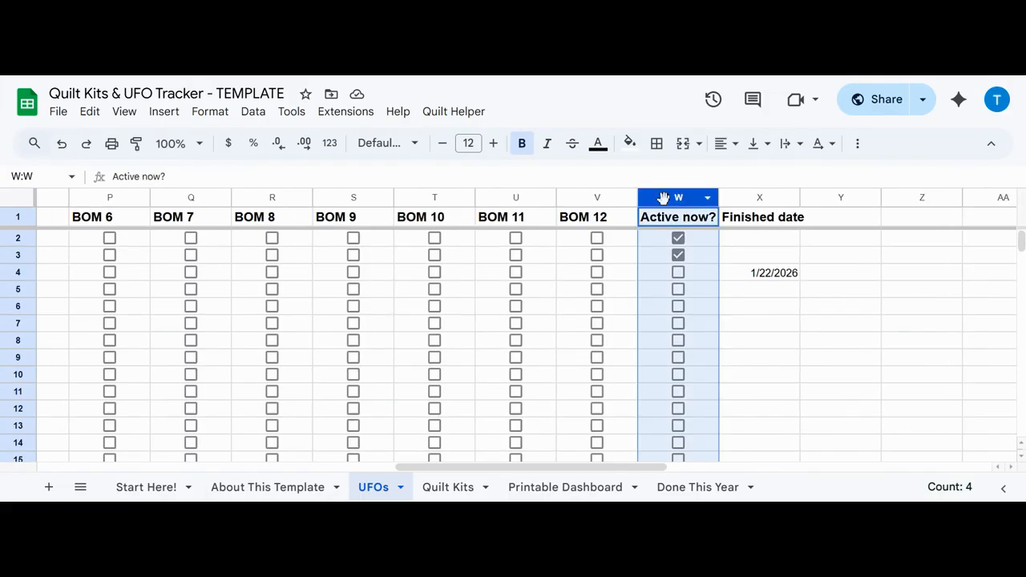
left_click(785, 197)
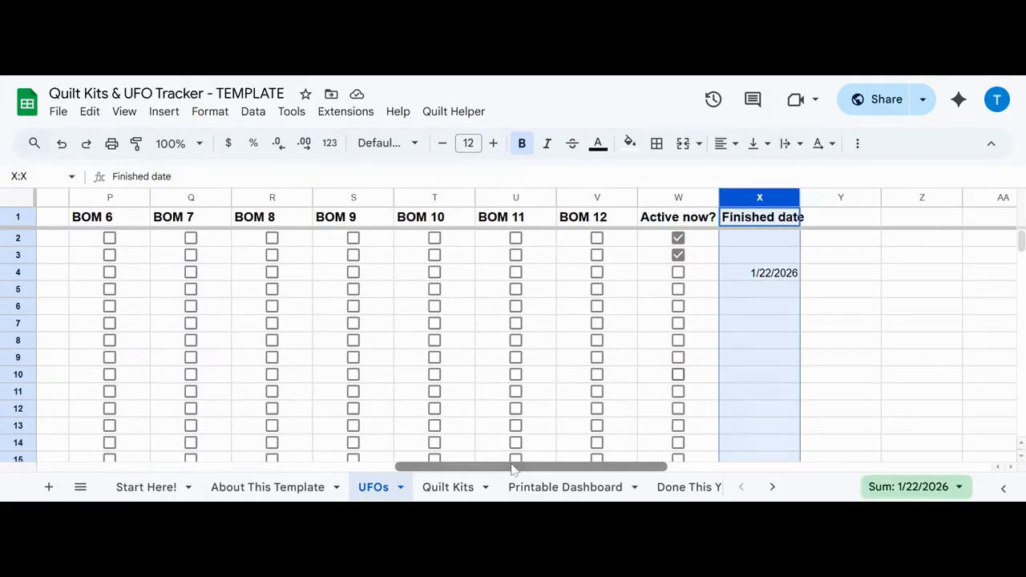
left_click_drag(513, 469, 203, 472)
scroll(463, 298, "right", 1)
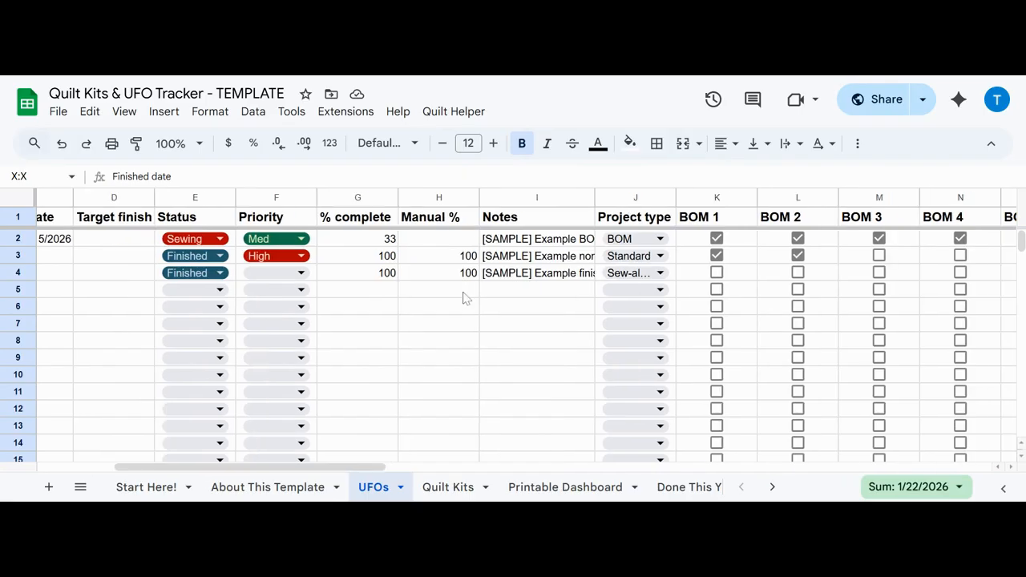
Step: Check off BOM 5 and BOM 6 for Sample BOM Quilt
left_click(620, 198)
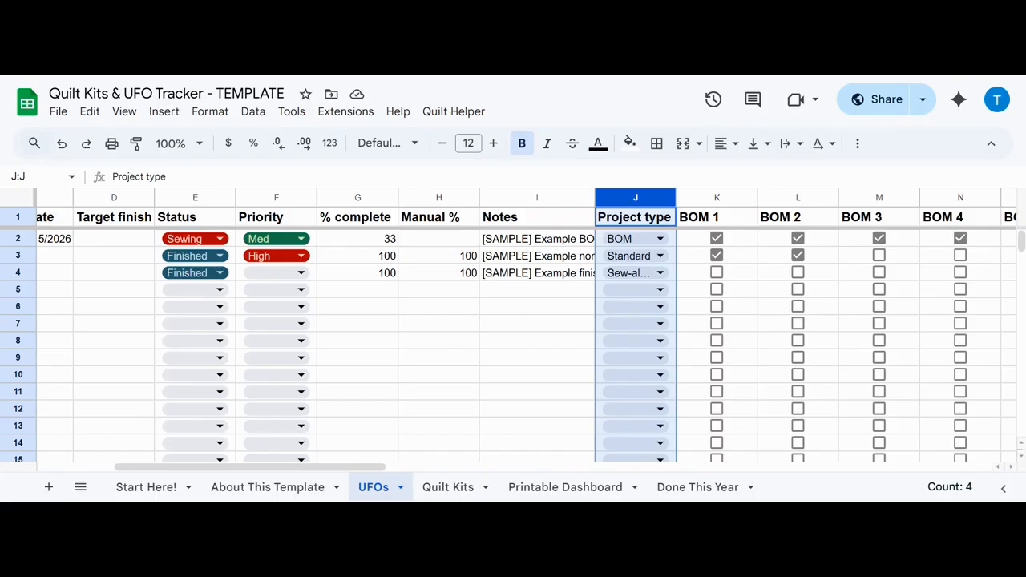
left_click_drag(371, 465, 414, 473)
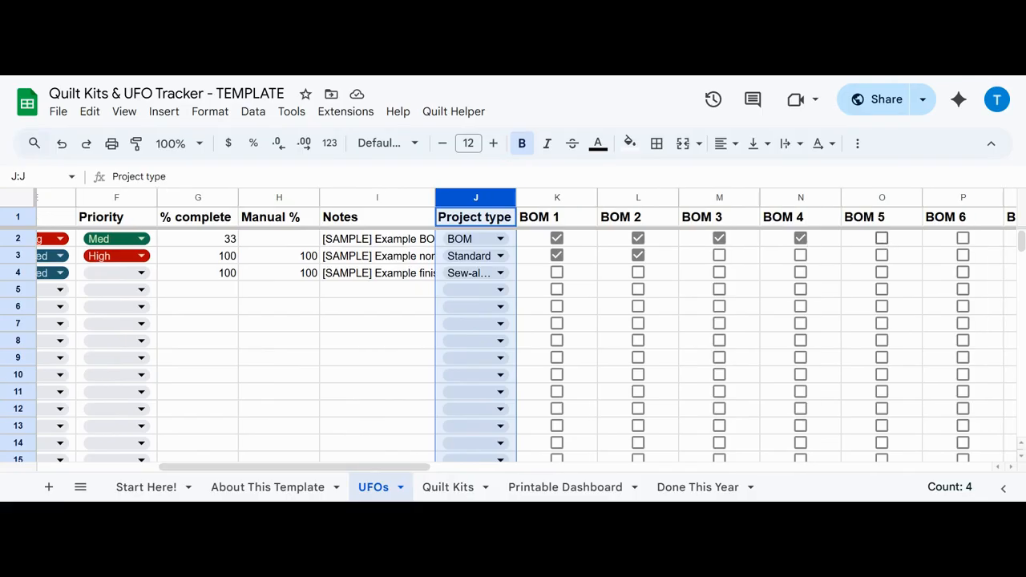
left_click(881, 238)
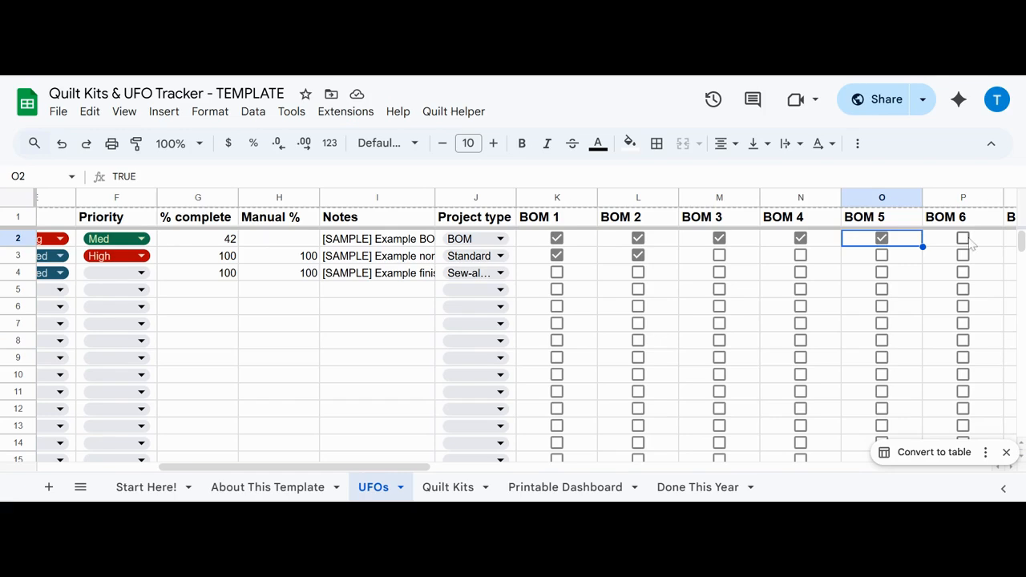
left_click(964, 238)
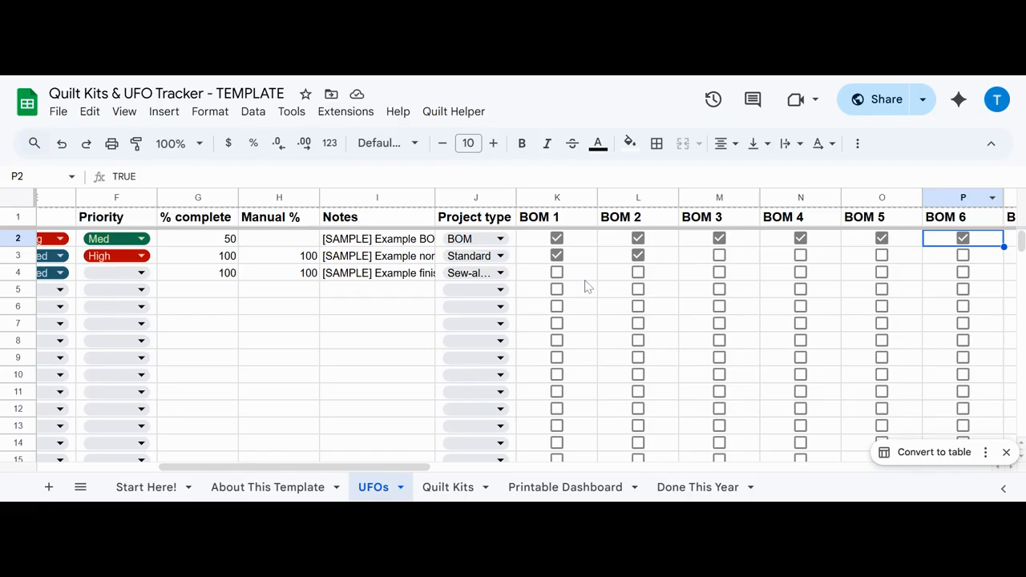
Step: Check the project type options for Sample Lap Quilt and set its Manual % to 45
left_click(500, 255)
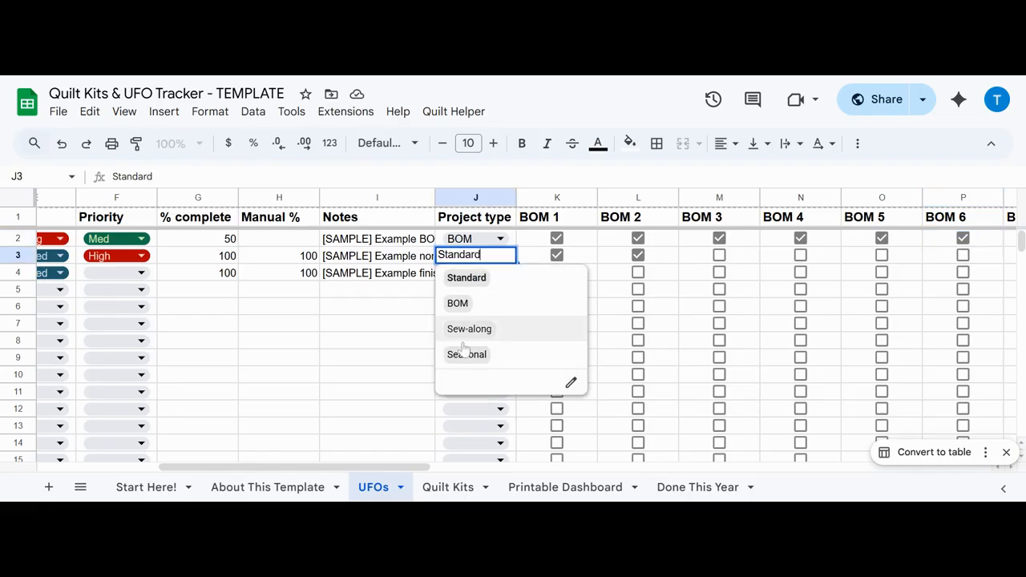
left_click(316, 261)
left_click_drag(300, 255, 334, 261)
type("45")
key("Return")
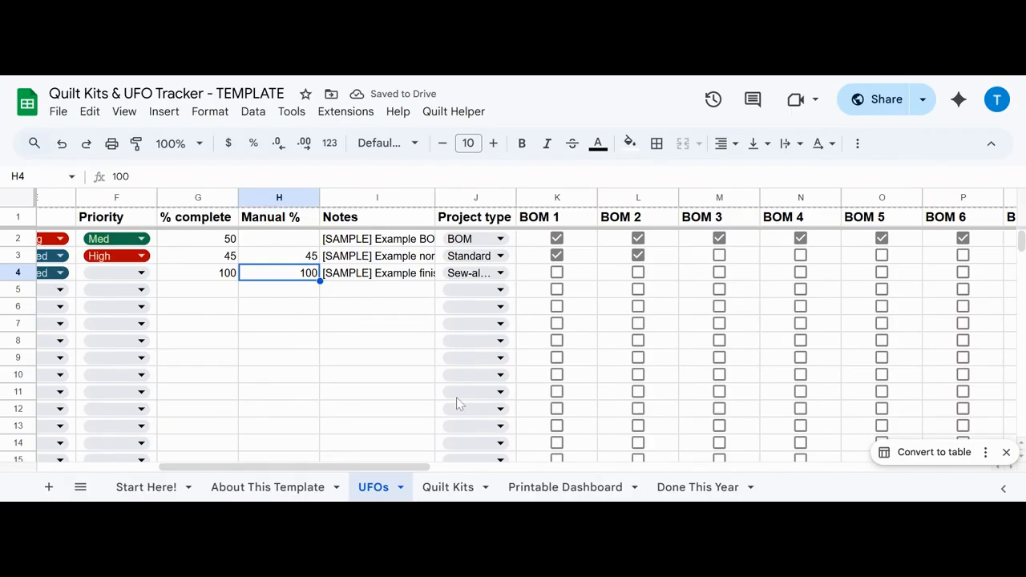
Step: Inspect the Active now? and Finished date columns and open Sample Lap Quilt's finished date for editing
left_click_drag(263, 470, 503, 473)
left_click(678, 196)
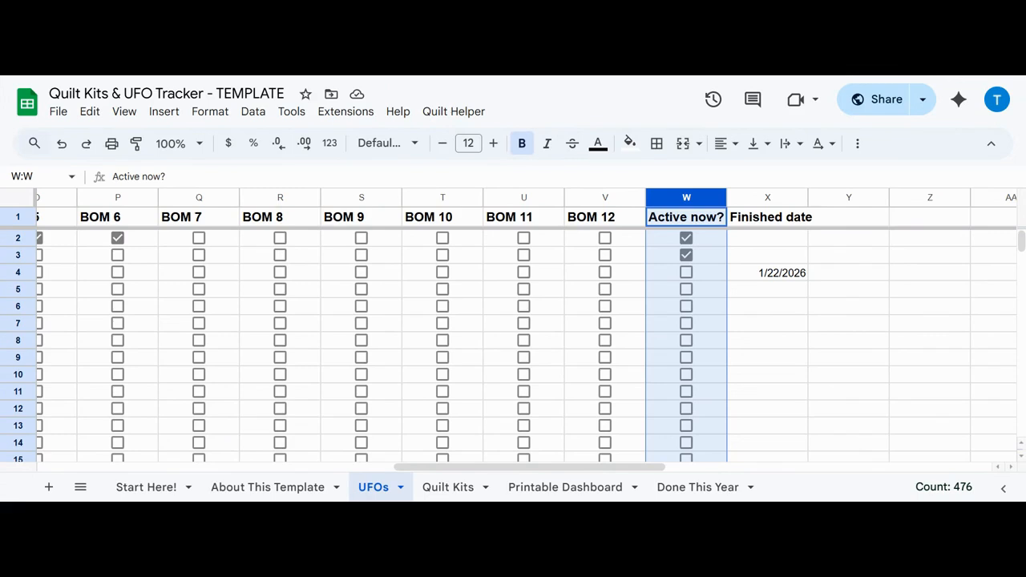
left_click(764, 198)
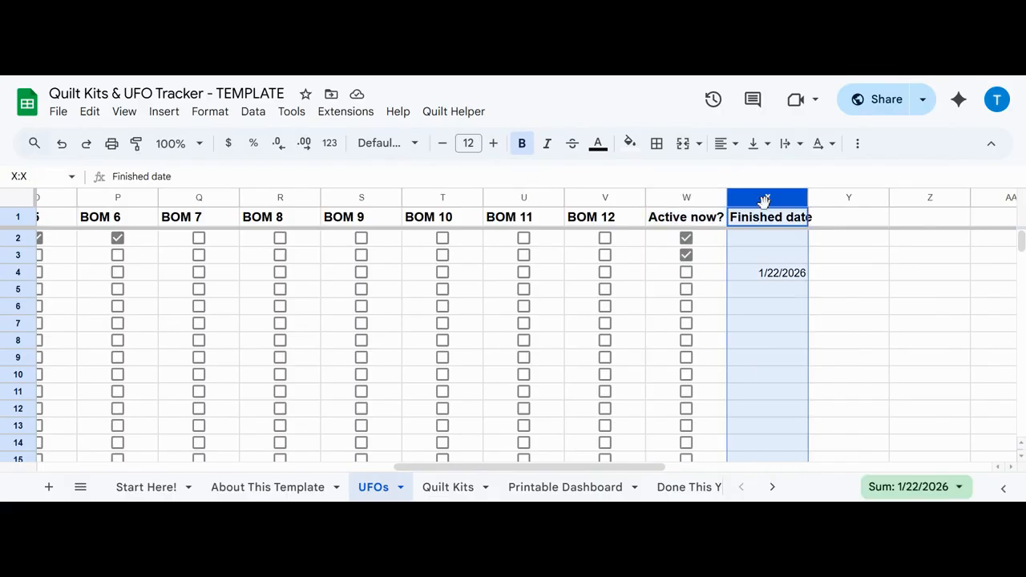
left_click(774, 257)
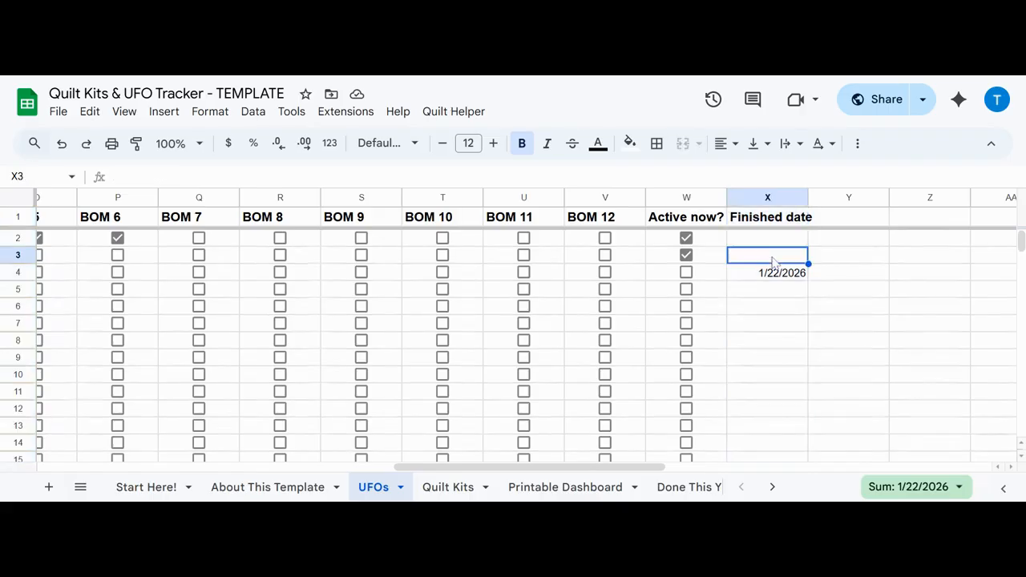
double_click(772, 261)
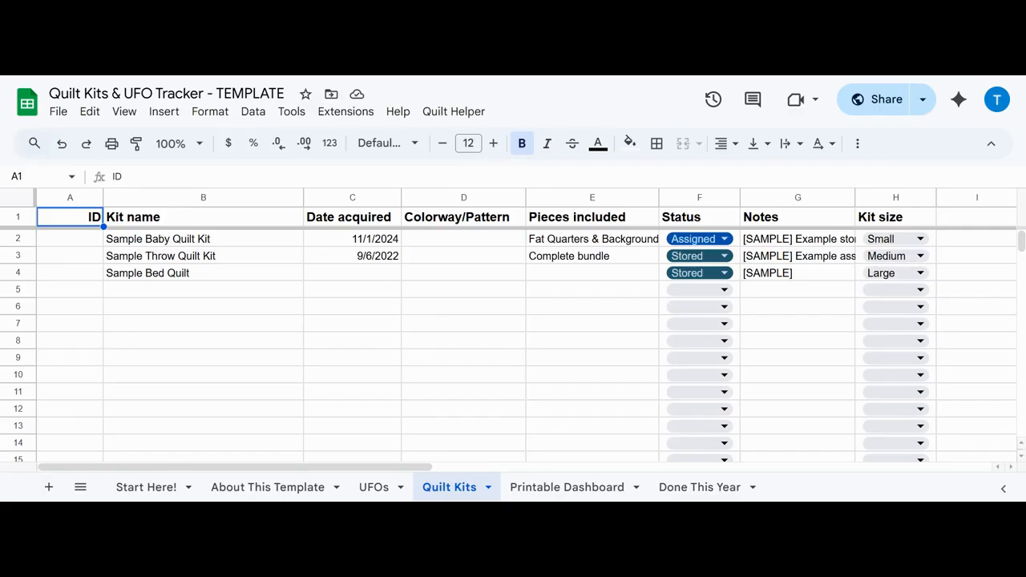
Step: Review the Quilt Kits sheet's Kit name, Date acquired, Colorway/Pattern and Pieces included columns, including the sample pieces entries
left_click(233, 198)
left_click(347, 199)
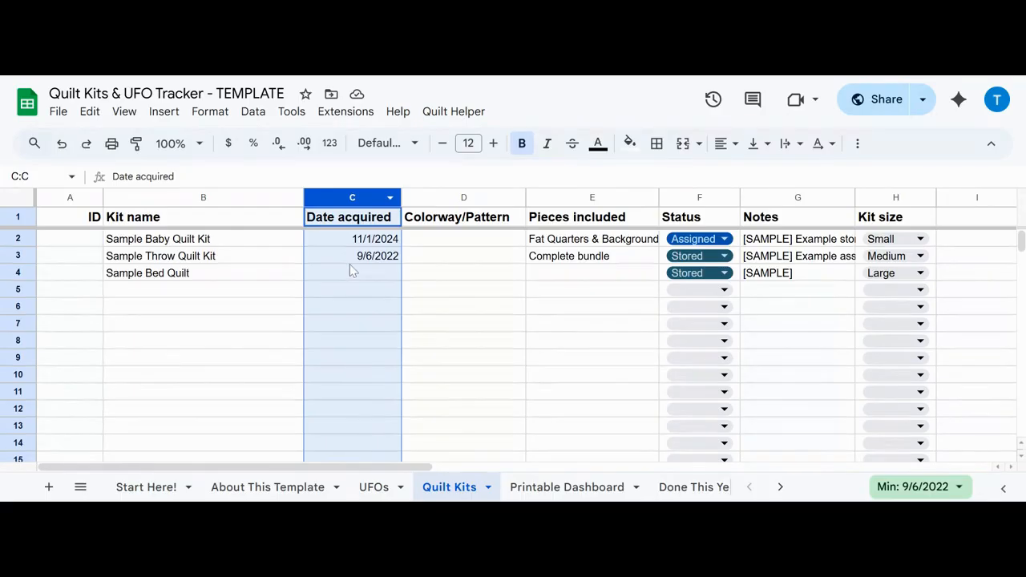
left_click(479, 197)
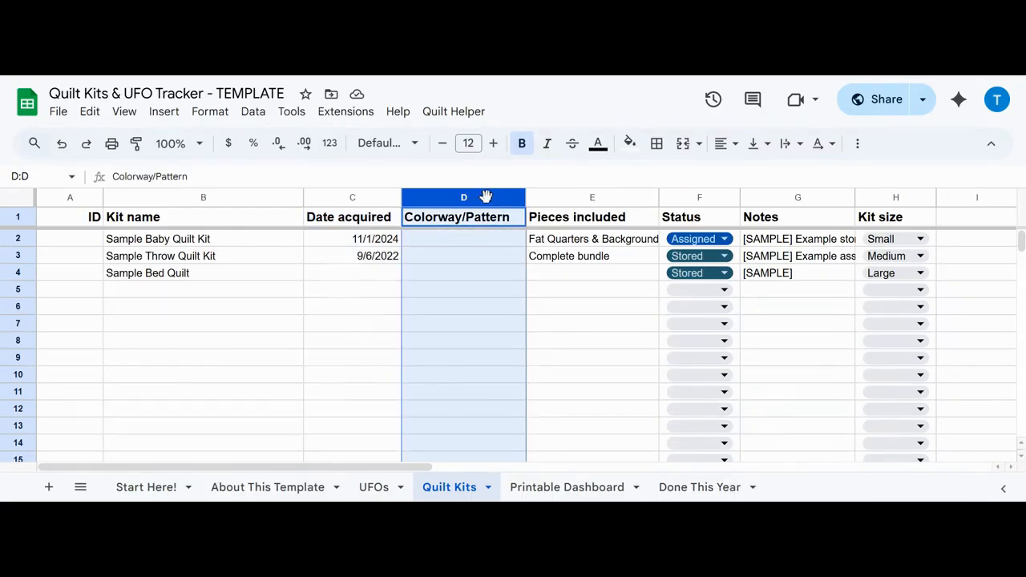
left_click(581, 197)
left_click(592, 241)
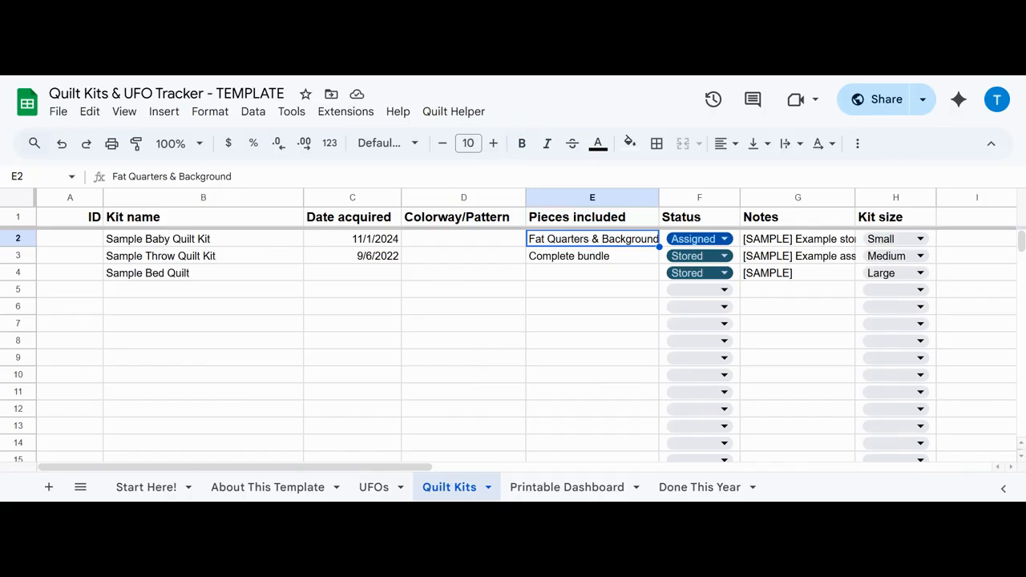
left_click(590, 258)
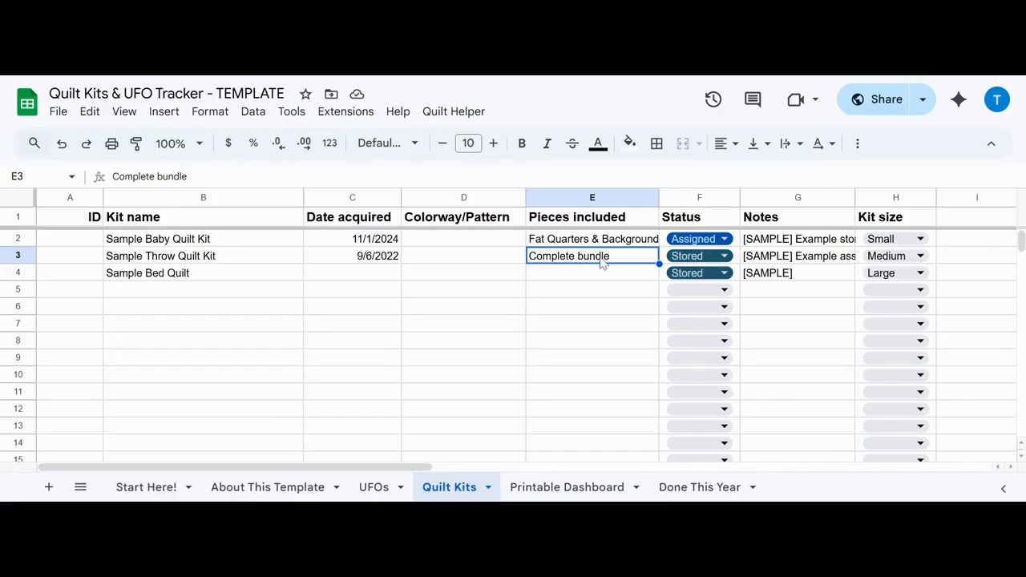
Step: Examine the Status, Notes and Kit size columns, including the status and size options for Sample Baby Quilt Kit
left_click(698, 203)
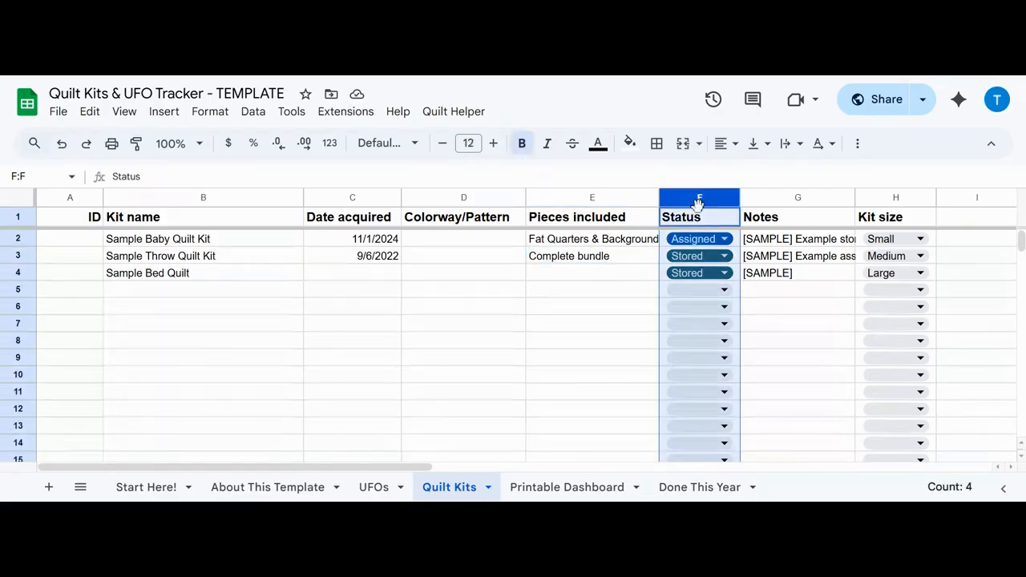
left_click(720, 246)
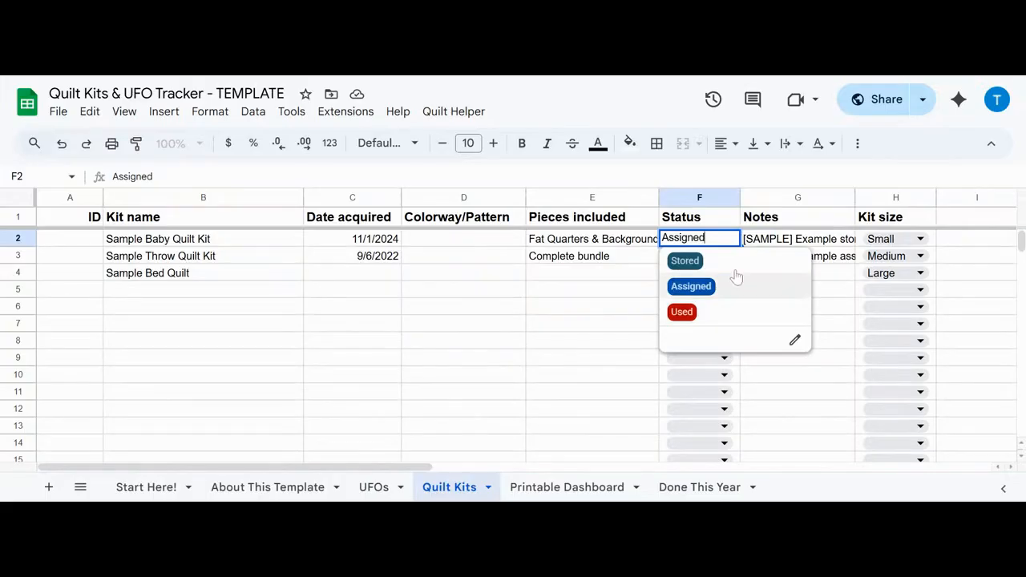
left_click(798, 201)
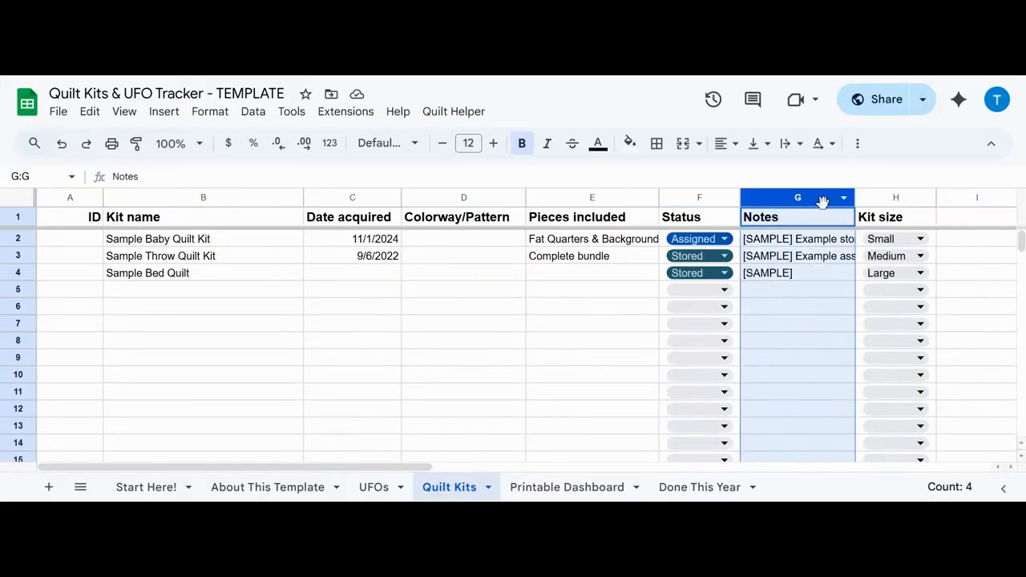
left_click(893, 200)
left_click(921, 239)
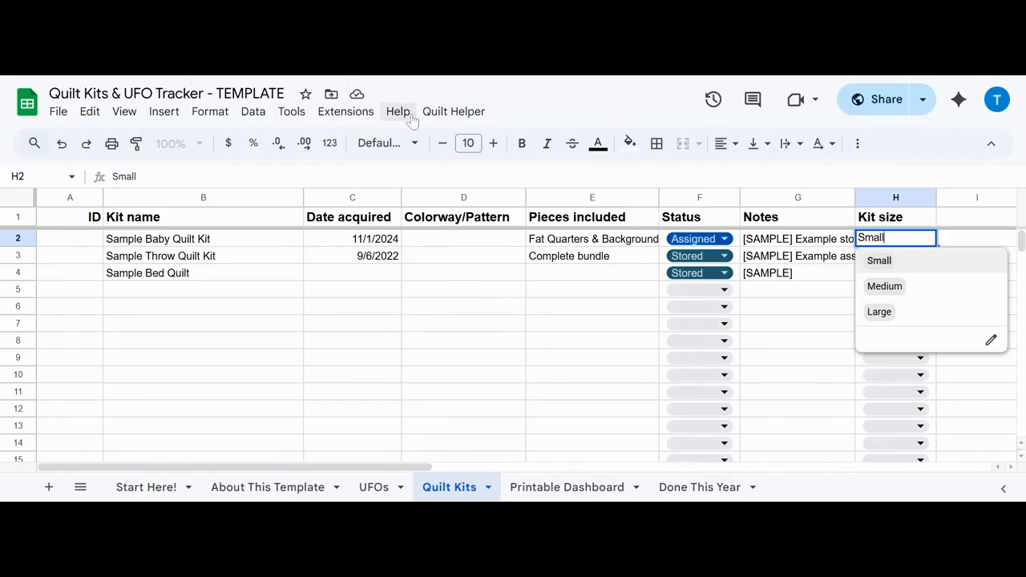
Step: Move the Sample Bed Quilt kit from the Quilt Kits sheet to the UFOs with the Quilt Helper command
left_click(449, 119)
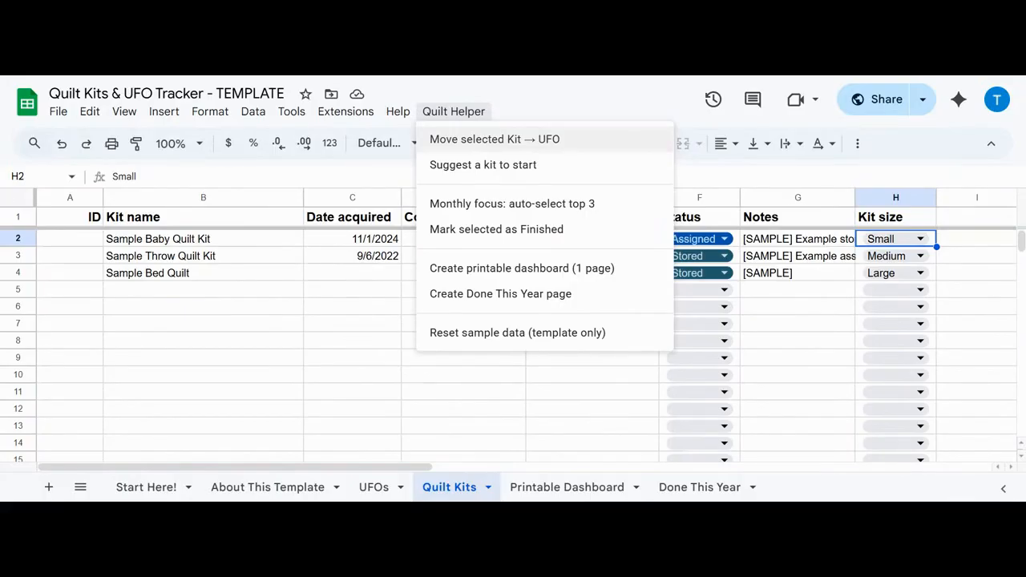
left_click(449, 200)
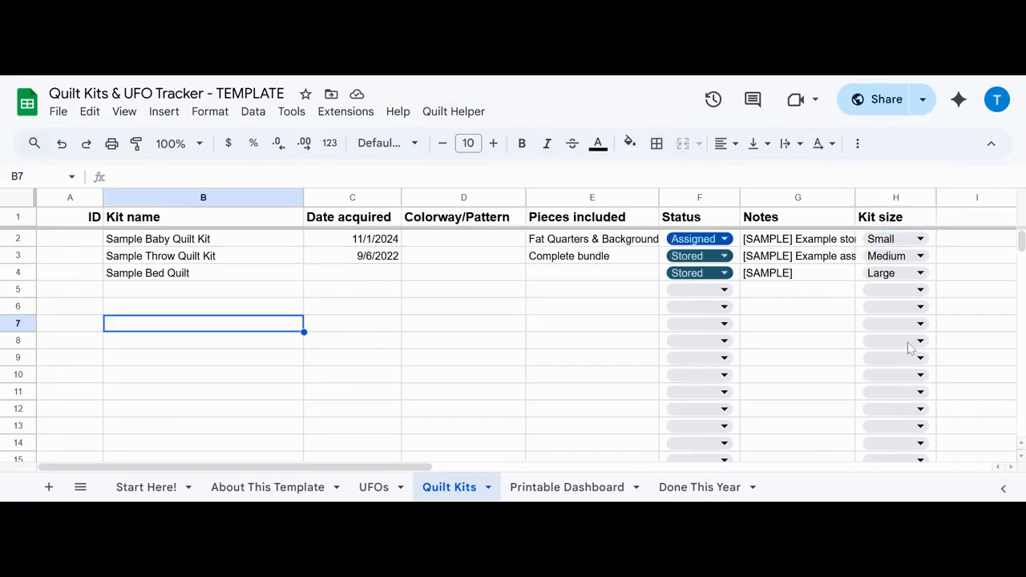
left_click(23, 273)
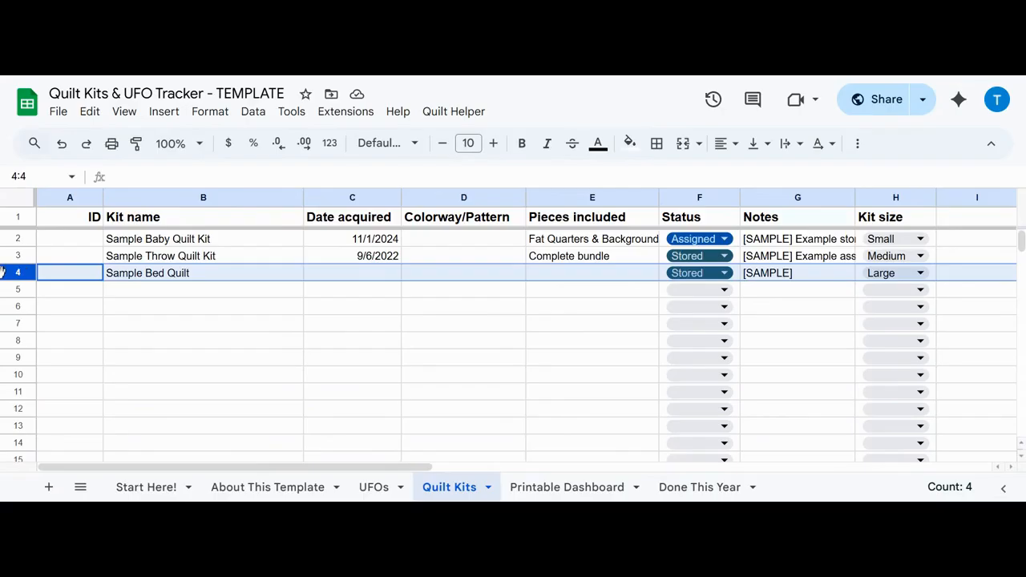
left_click(453, 112)
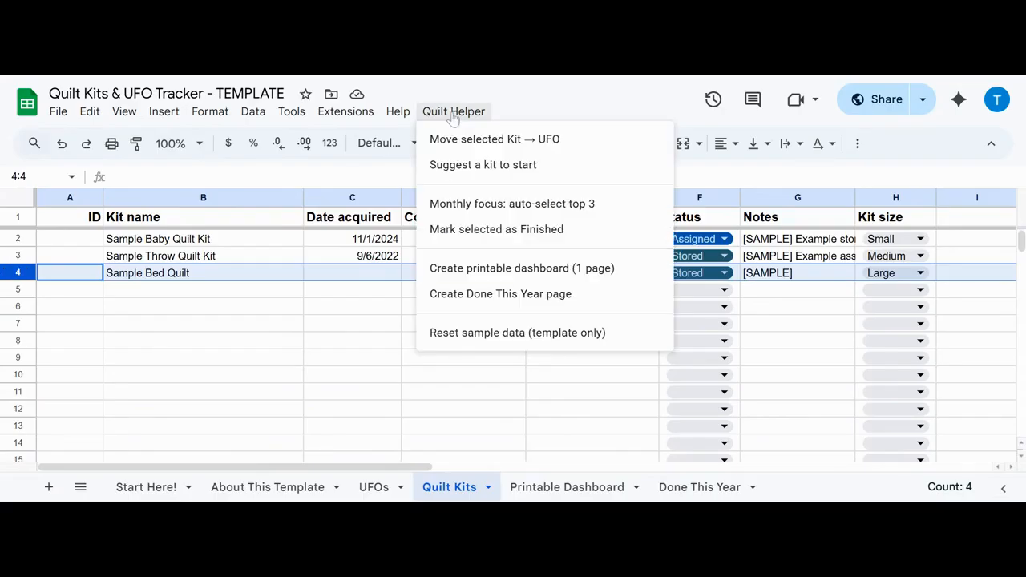
left_click(453, 149)
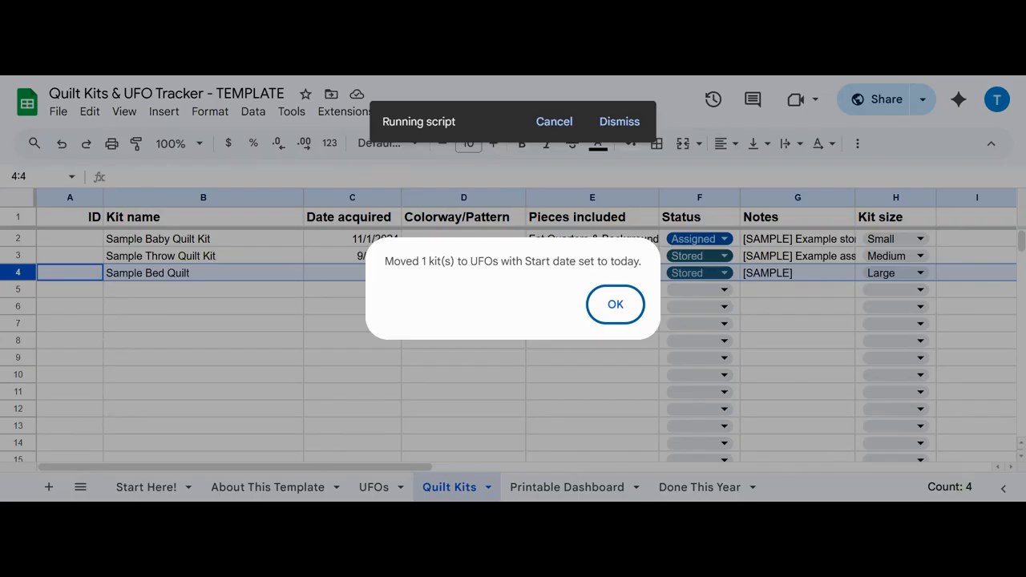
left_click(616, 305)
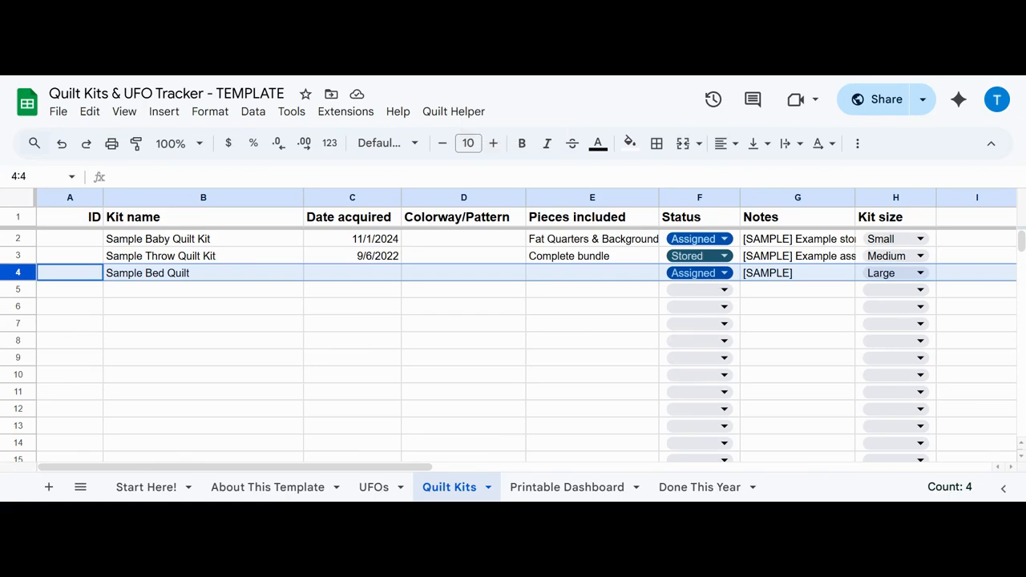
Step: Check the Sample Bed Quilt entry on the UFOs sheet and select its row
left_click(374, 487)
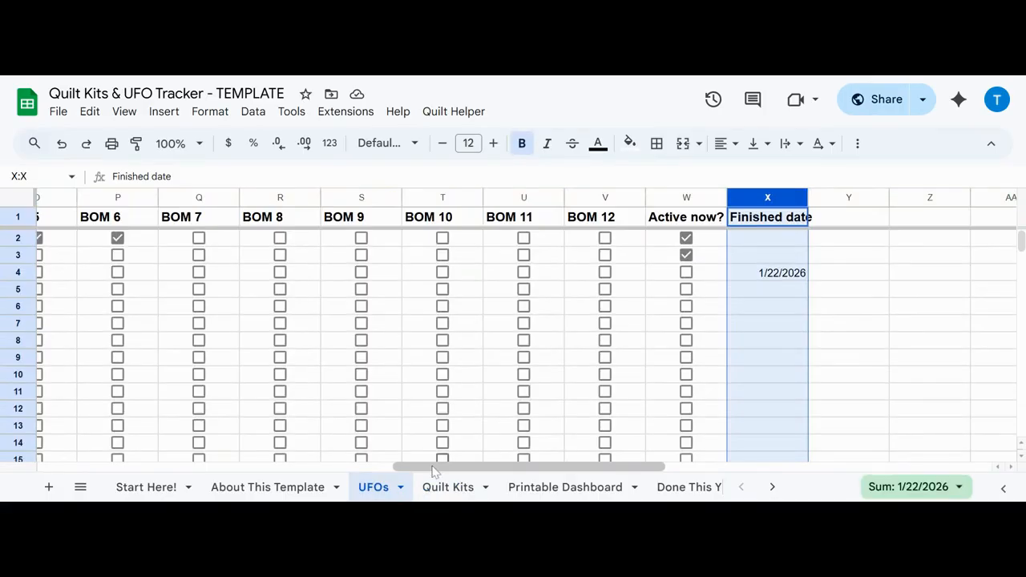
left_click_drag(433, 468, 64, 465)
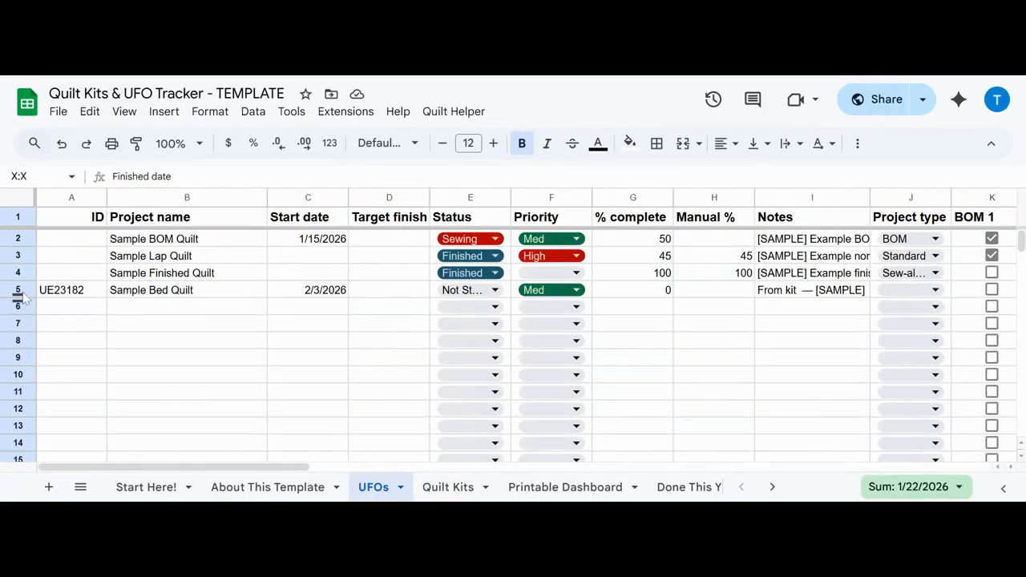
left_click(24, 290)
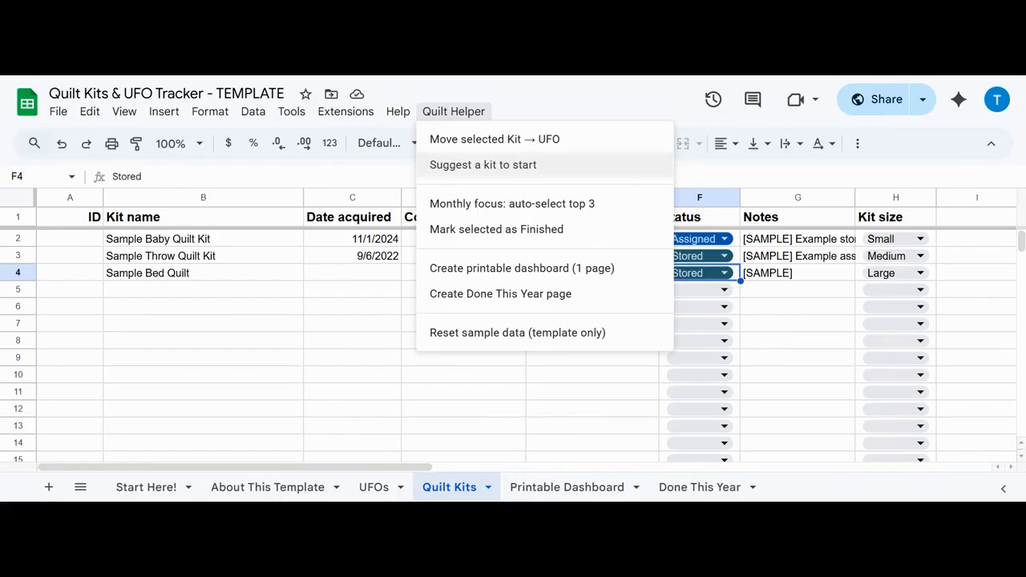
Step: Run Suggest a kit to start and accept moving Sample Baby Quilt Kit to UFOs with the proposed start and target finish dates
left_click(483, 165)
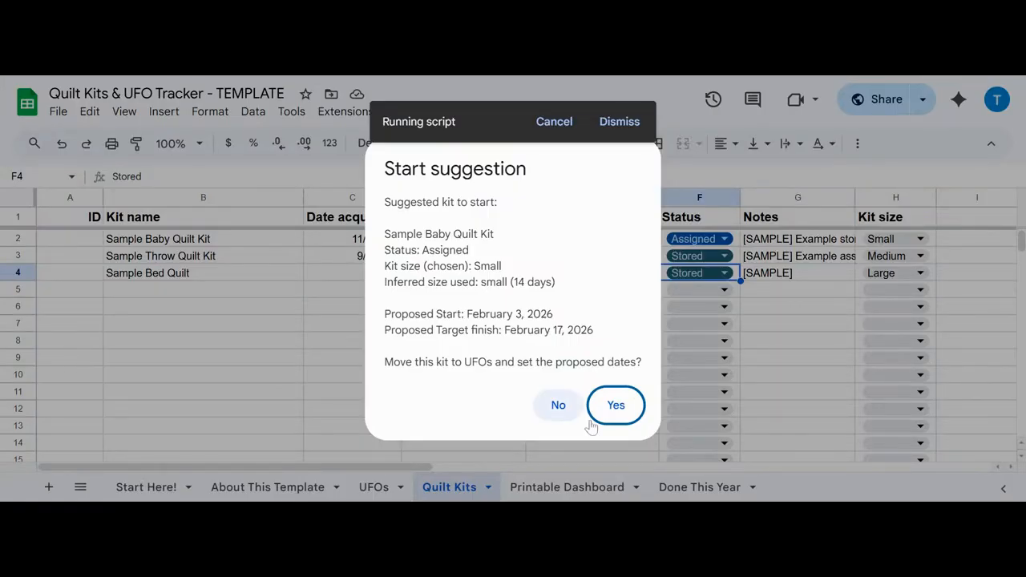
left_click(615, 406)
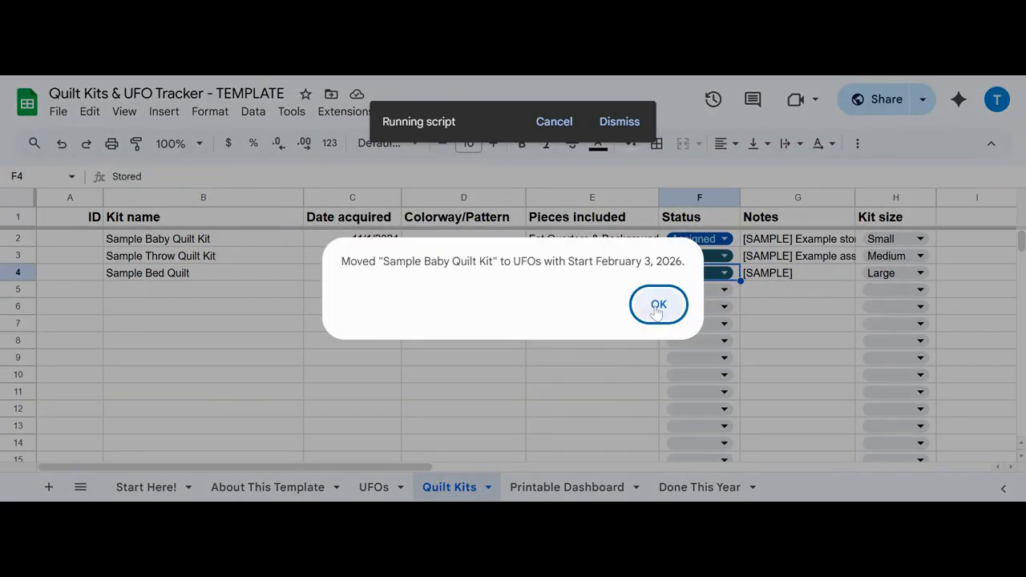
key("Return")
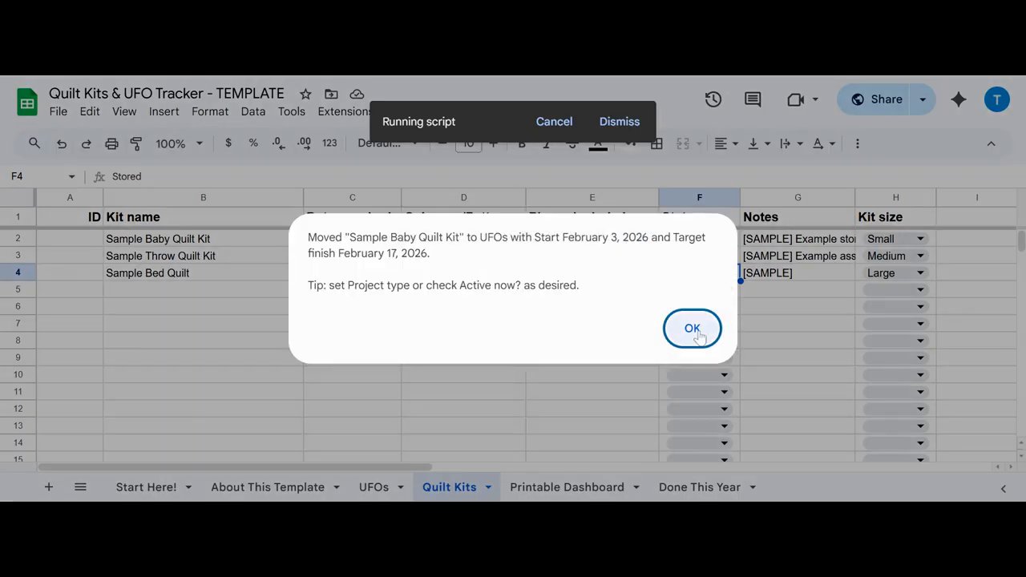
left_click(693, 329)
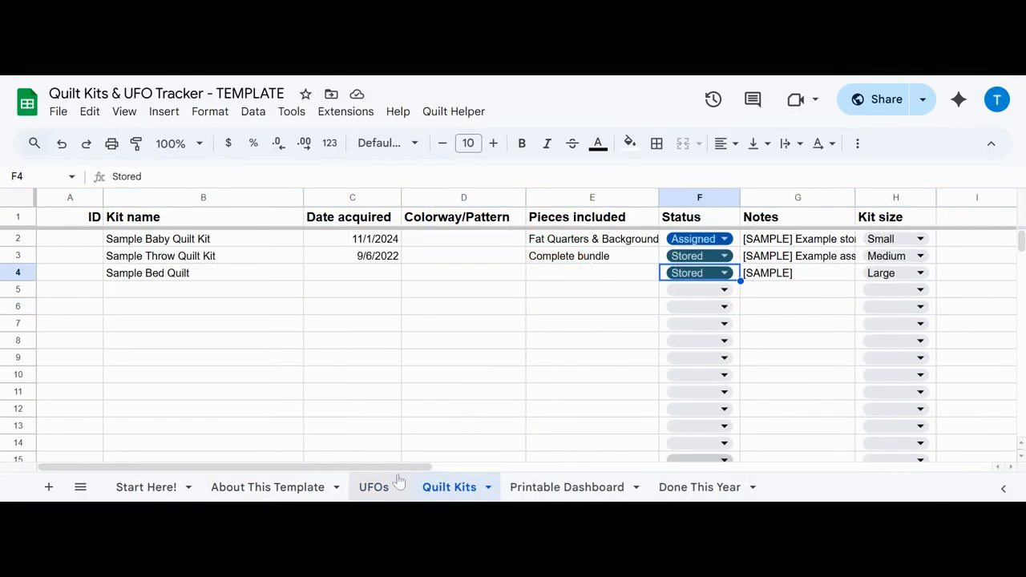
Step: Auto-select the top 3 monthly focus projects on the UFOs sheet and check the Active now? column
left_click(374, 486)
left_click(454, 111)
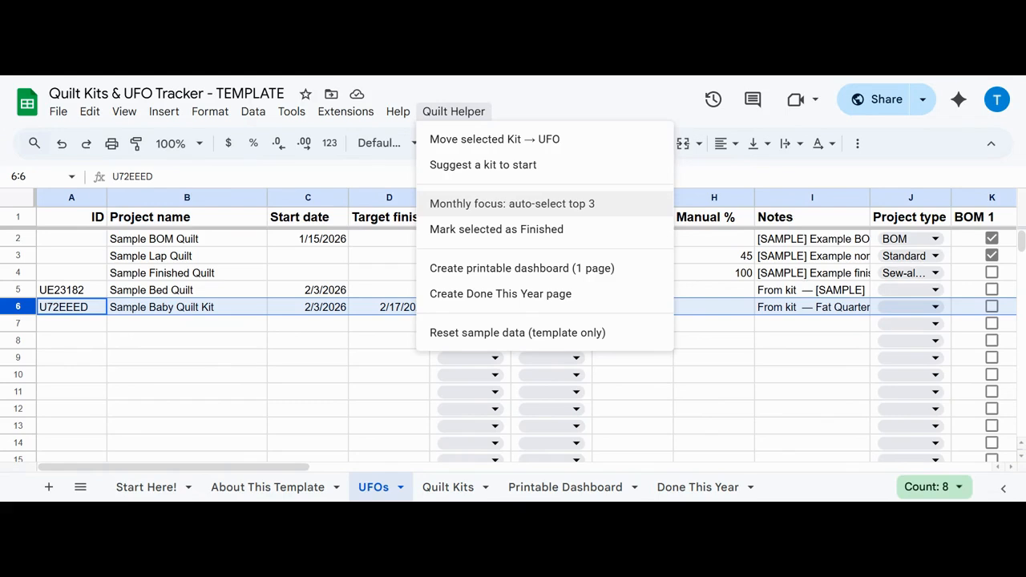
left_click(459, 206)
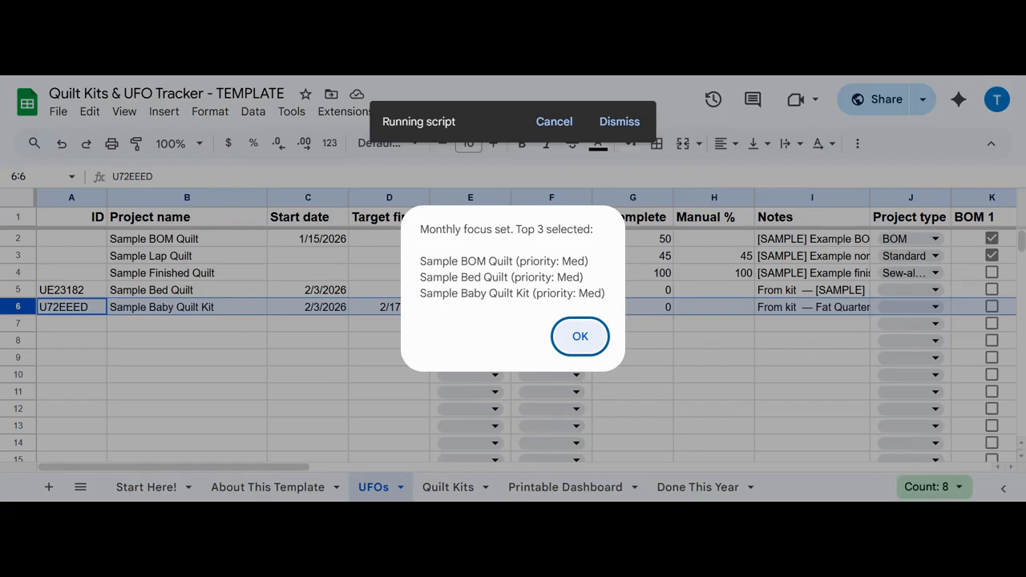
left_click(579, 340)
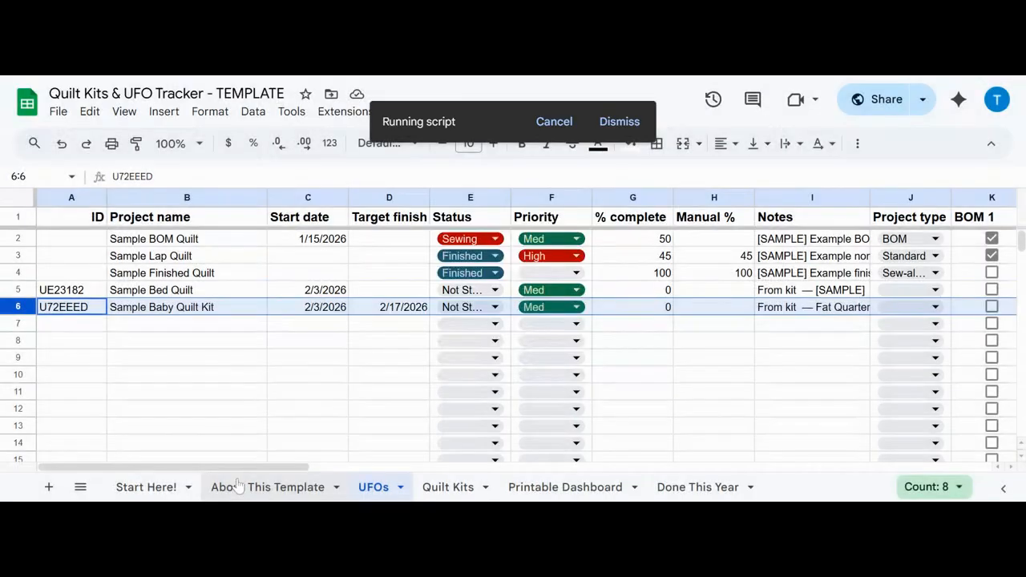
left_click_drag(233, 470, 557, 478)
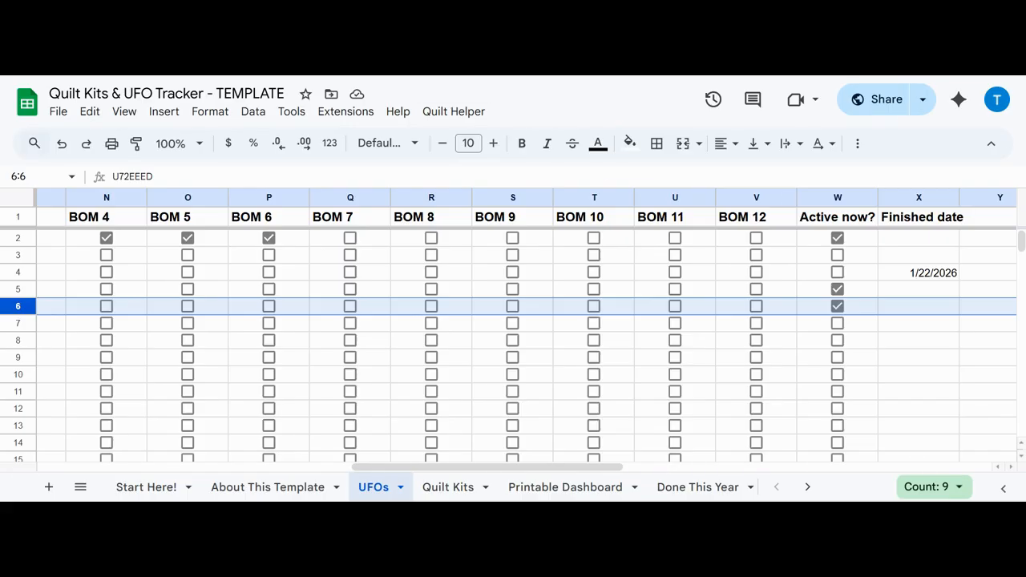
Step: Mark Sample BOM Quilt as Finished on the UFOs sheet with the Quilt Helper command
left_click(454, 112)
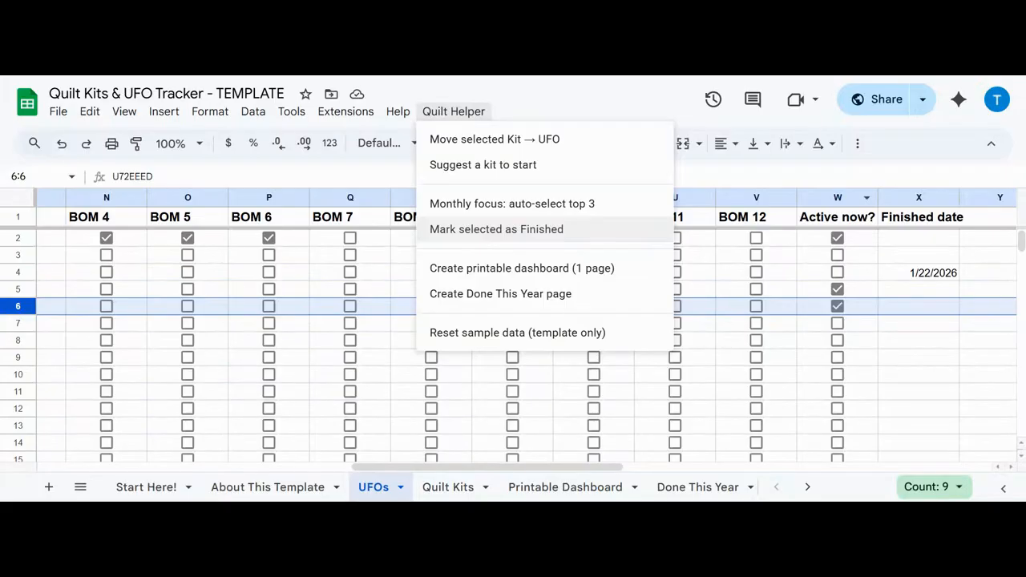
left_click(486, 468)
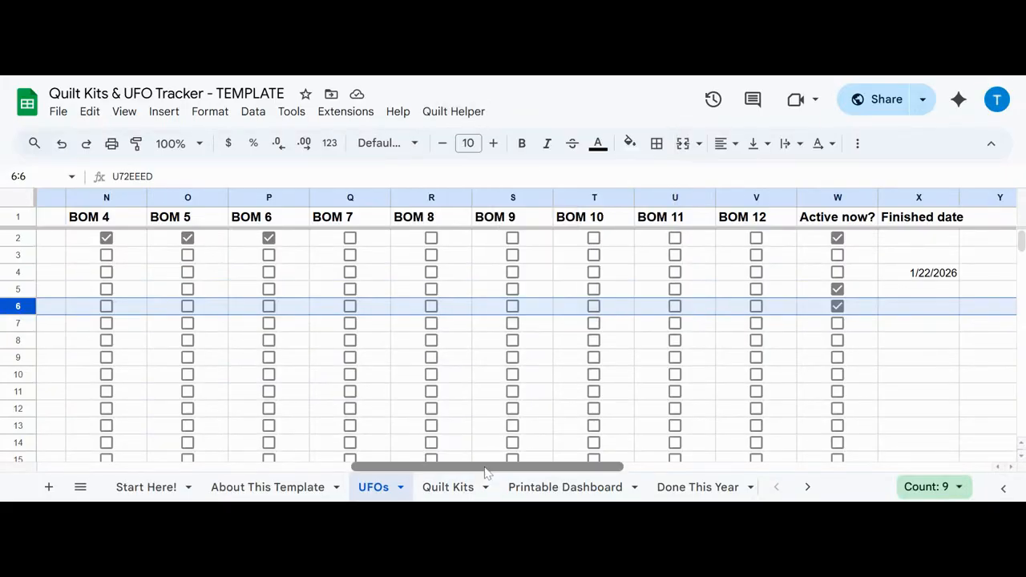
left_click_drag(485, 471, 154, 463)
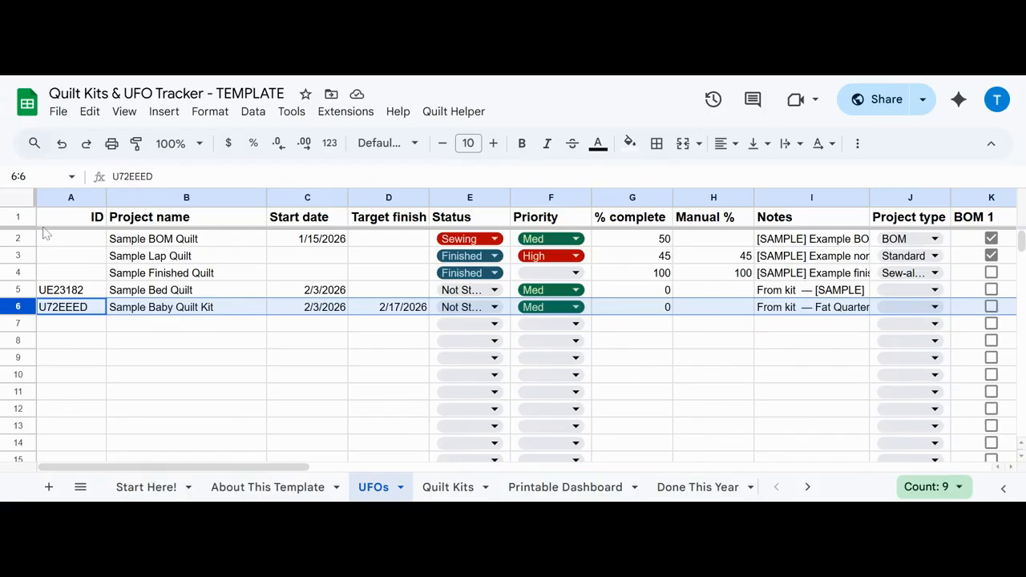
left_click(16, 256)
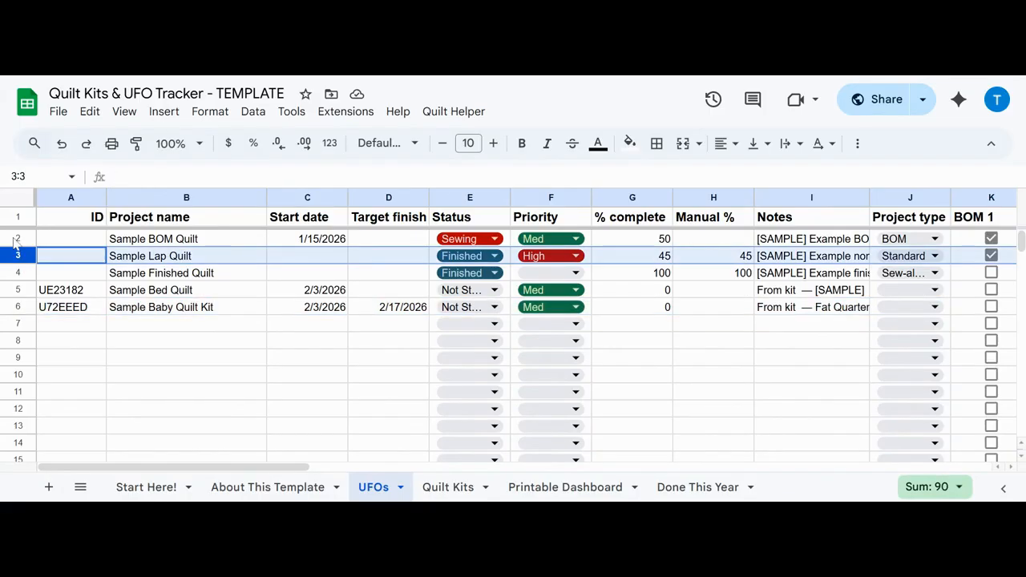
left_click(16, 240)
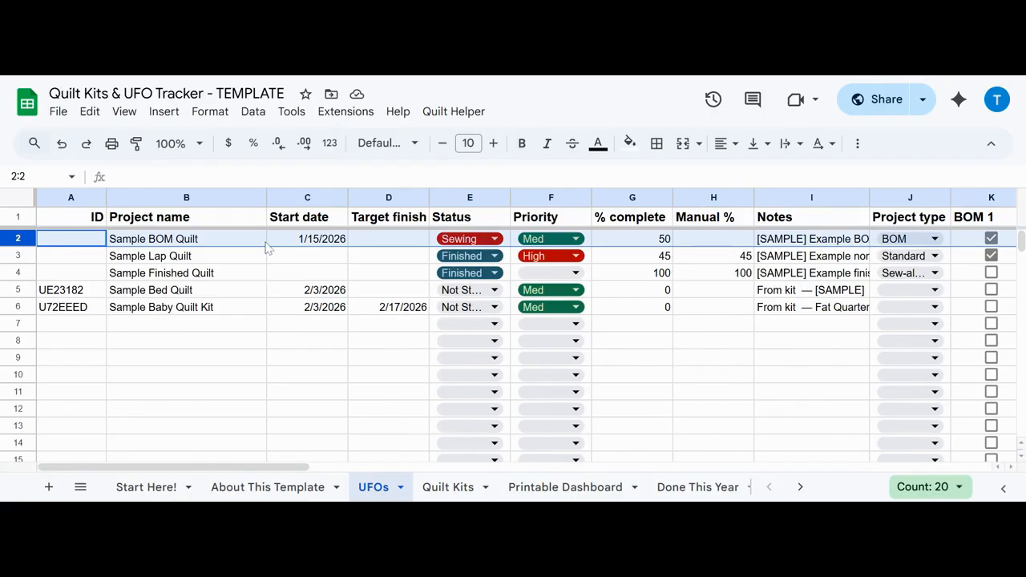
left_click(433, 119)
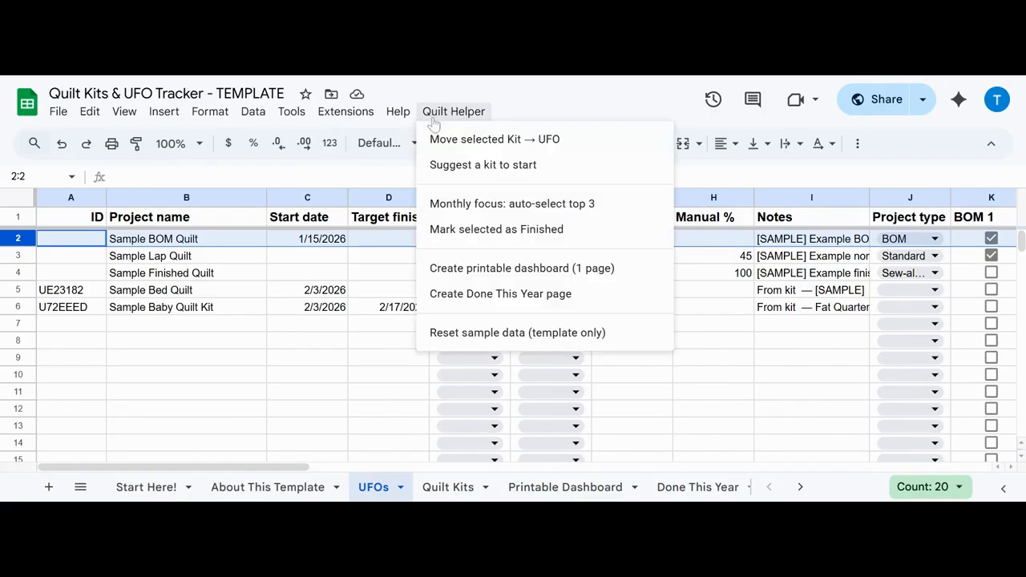
left_click(448, 232)
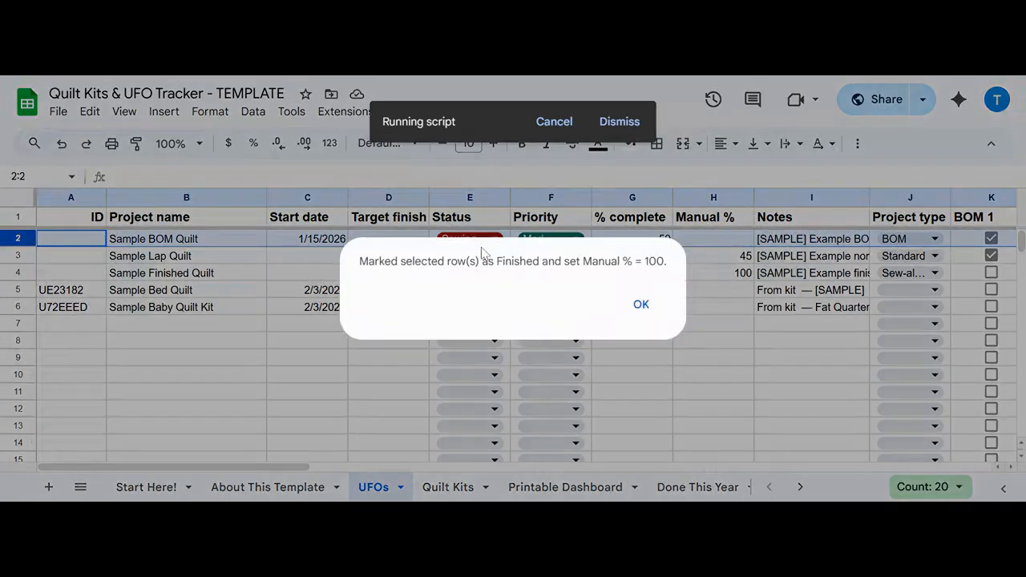
left_click(641, 305)
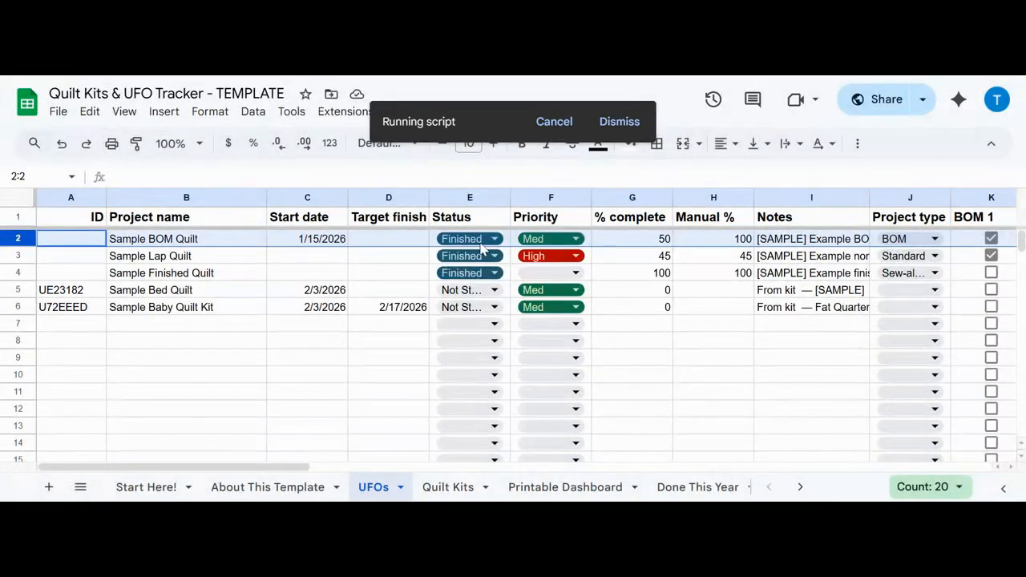
Step: Set the Finished date of Sample BOM Quilt to 2/3/2026
scroll(257, 461, "right", 1)
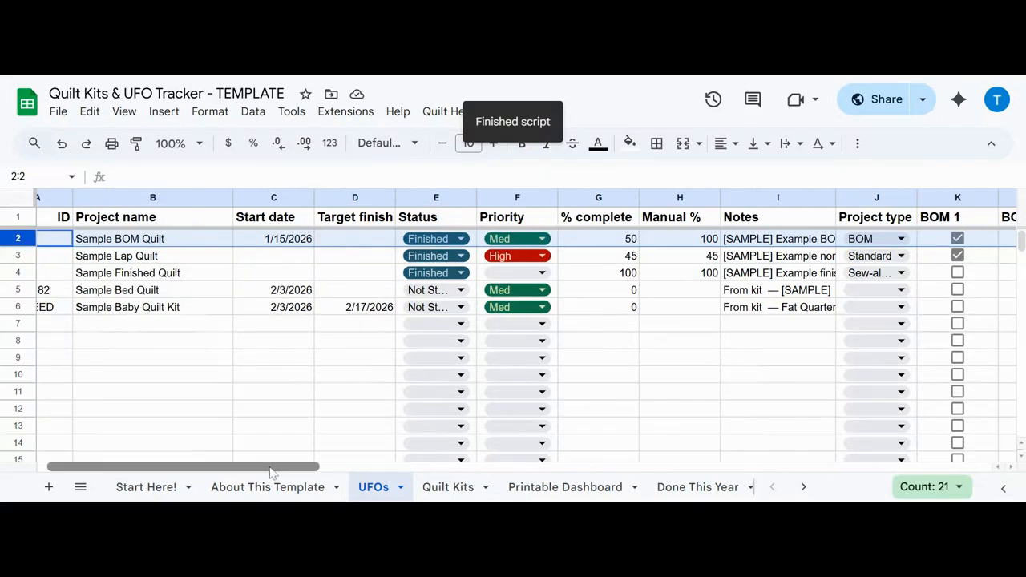
scroll(271, 470, "right", 3)
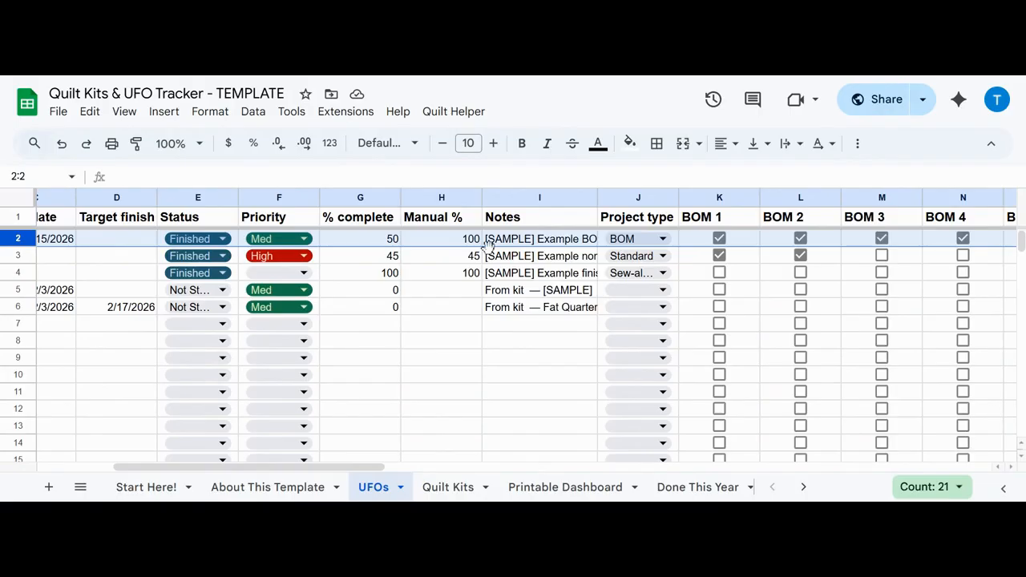
left_click_drag(349, 468, 603, 473)
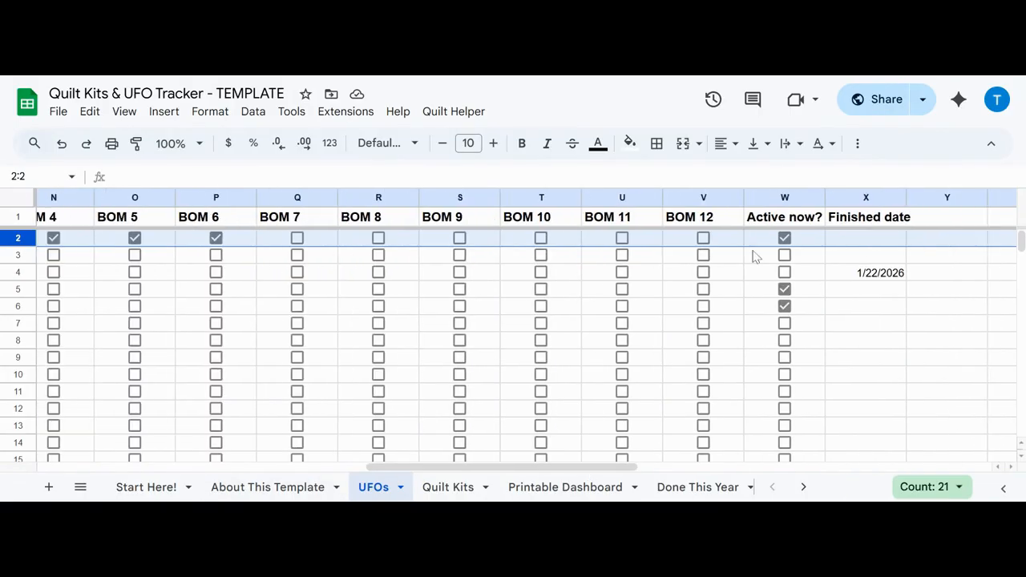
double_click(871, 238)
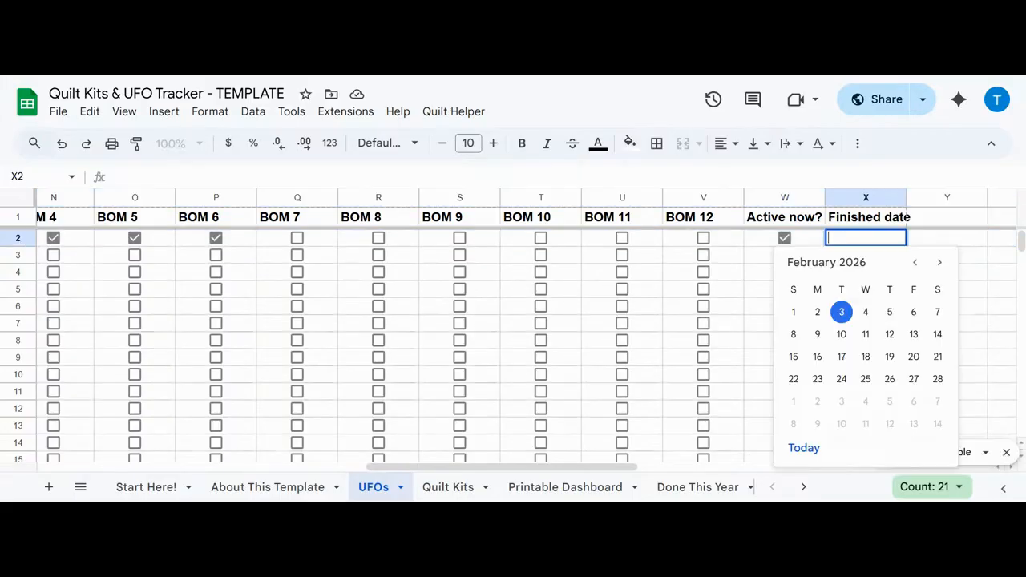
left_click(847, 315)
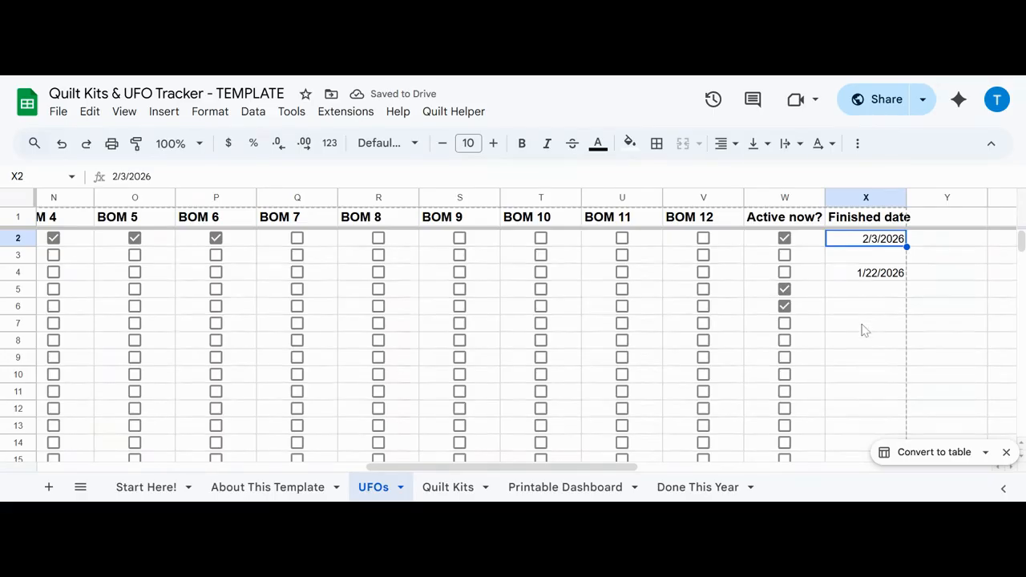
Step: Regenerate the Done This Year page with Quilt Helper and move its sheet after Printable Dashboard
left_click(440, 115)
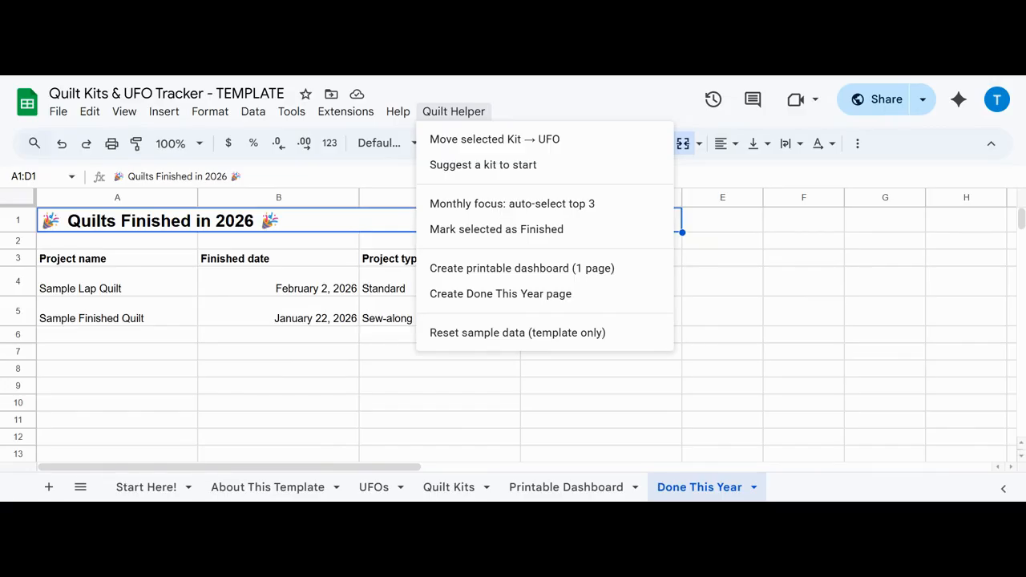
left_click(467, 294)
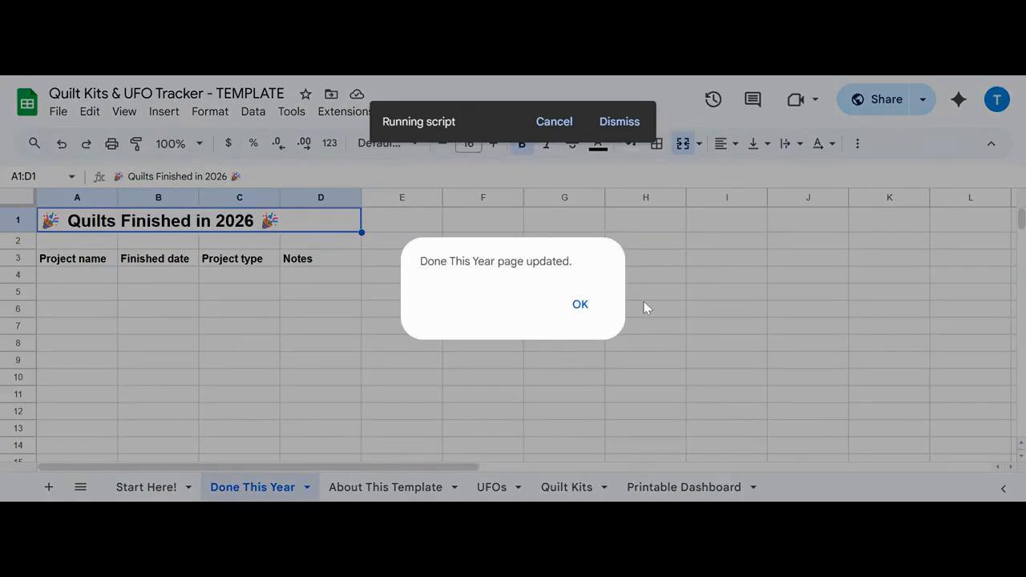
left_click(588, 308)
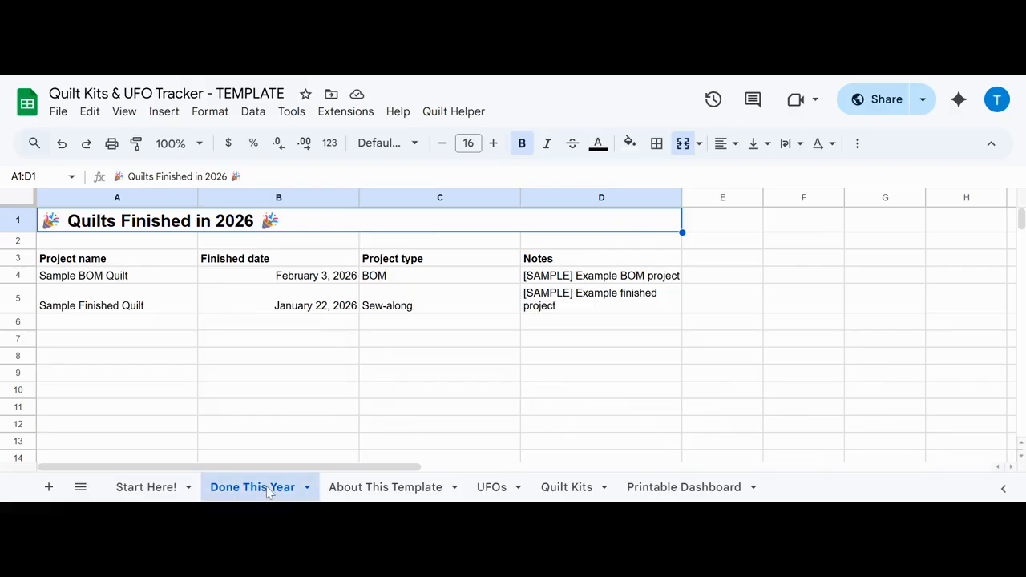
left_click_drag(269, 491, 762, 489)
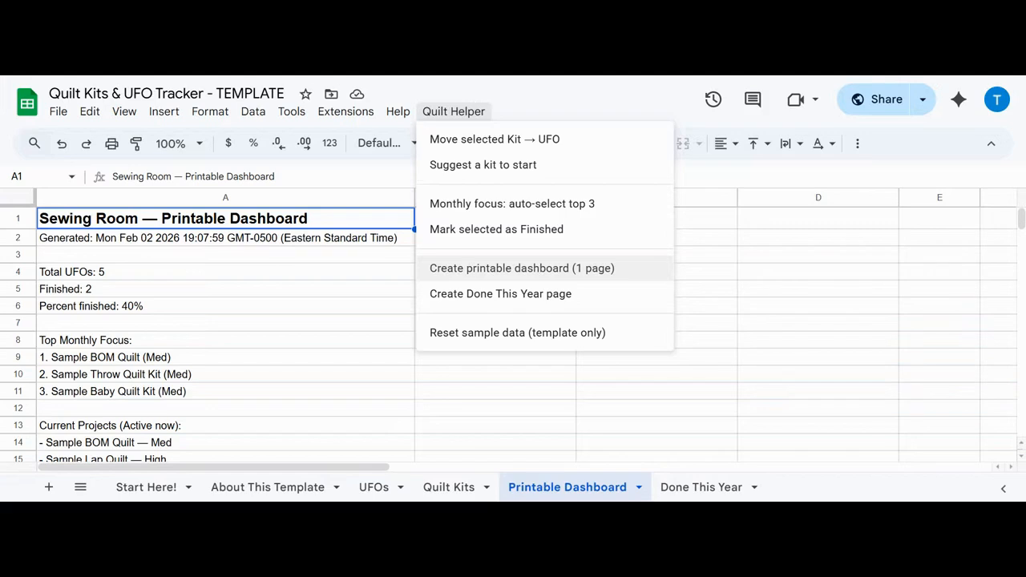
Step: Regenerate the one-page printable dashboard with Quilt Helper and widen column A so its text fits on single lines
left_click(522, 267)
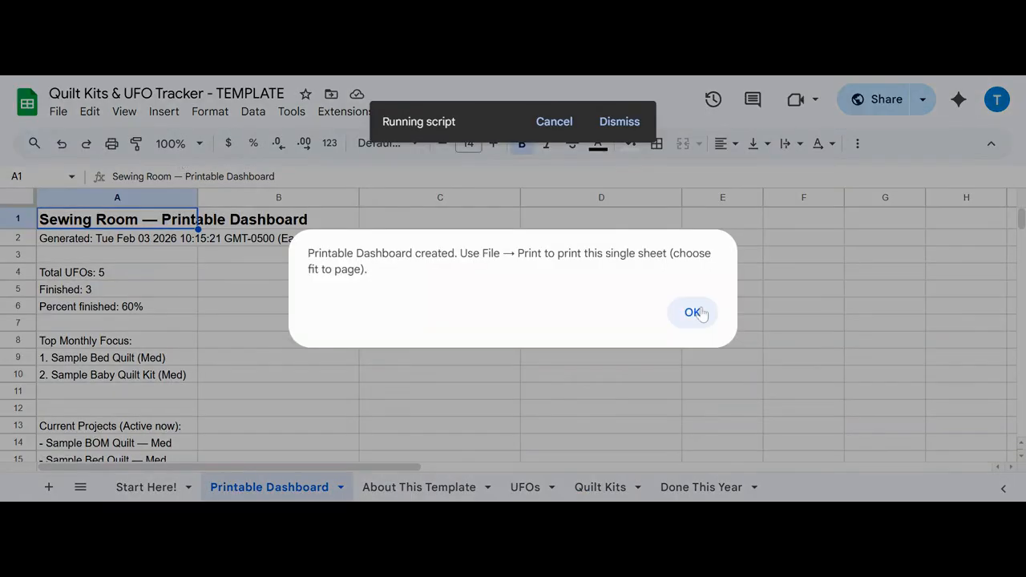
left_click(693, 313)
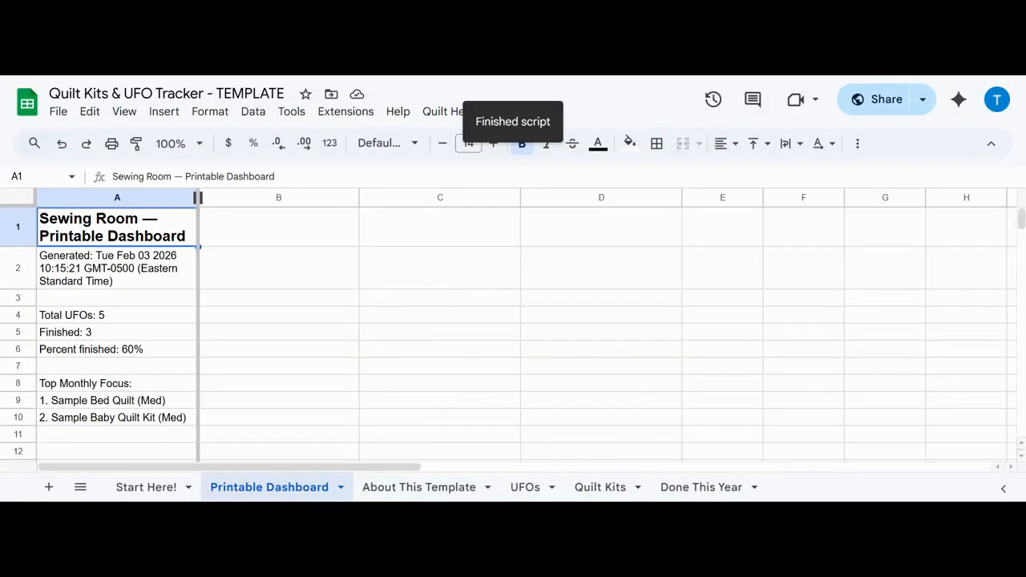
left_click_drag(198, 197, 445, 289)
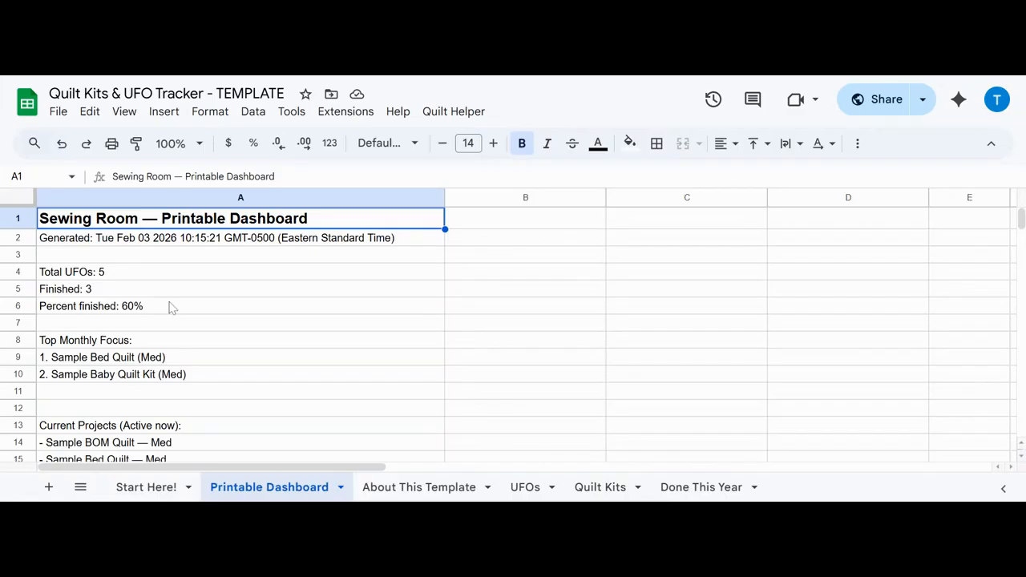
Step: Review the dashboard down to its Current Projects list and move the Printable Dashboard sheet between Quilt Kits and Done This Year
scroll(246, 330, "down", 2)
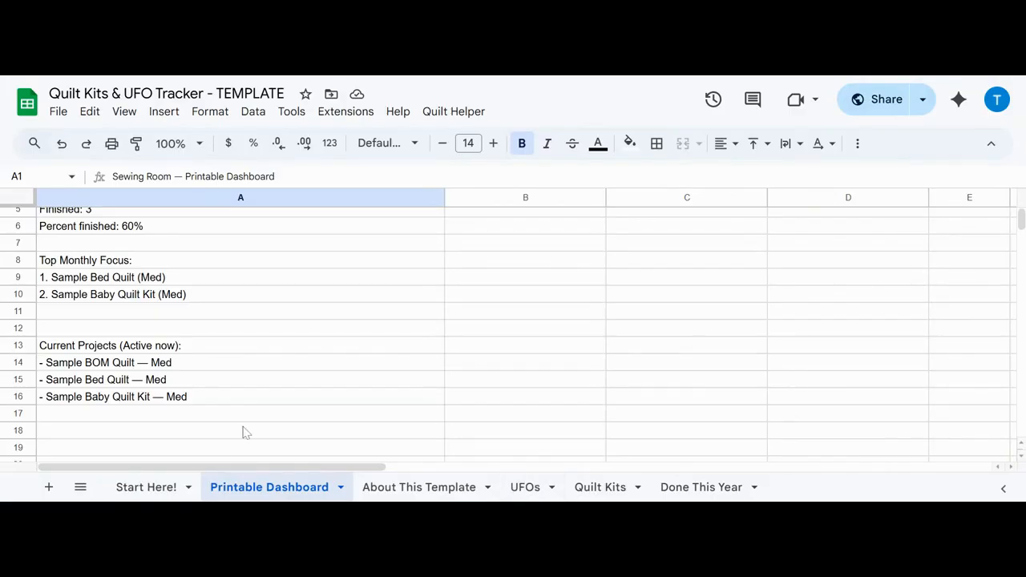
mouse_move(573, 496)
left_mouse_down()
mouse_move(596, 497)
mouse_move(529, 496)
mouse_move(646, 483)
mouse_move(565, 487)
left_mouse_up()
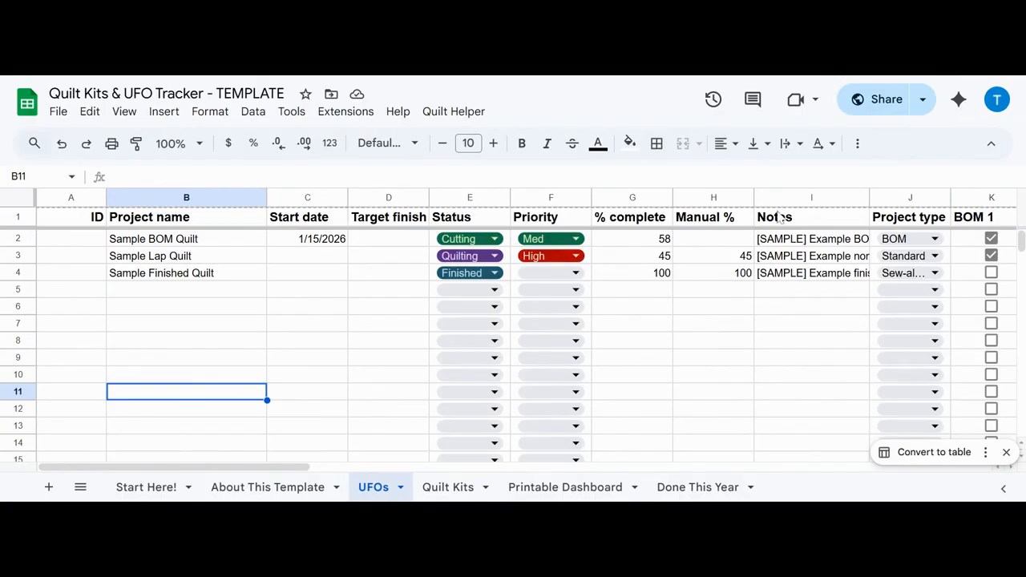
Step: Highlight the Notes column on the UFOs sheet and view the Quilt Helper commands without running any
left_click(812, 198)
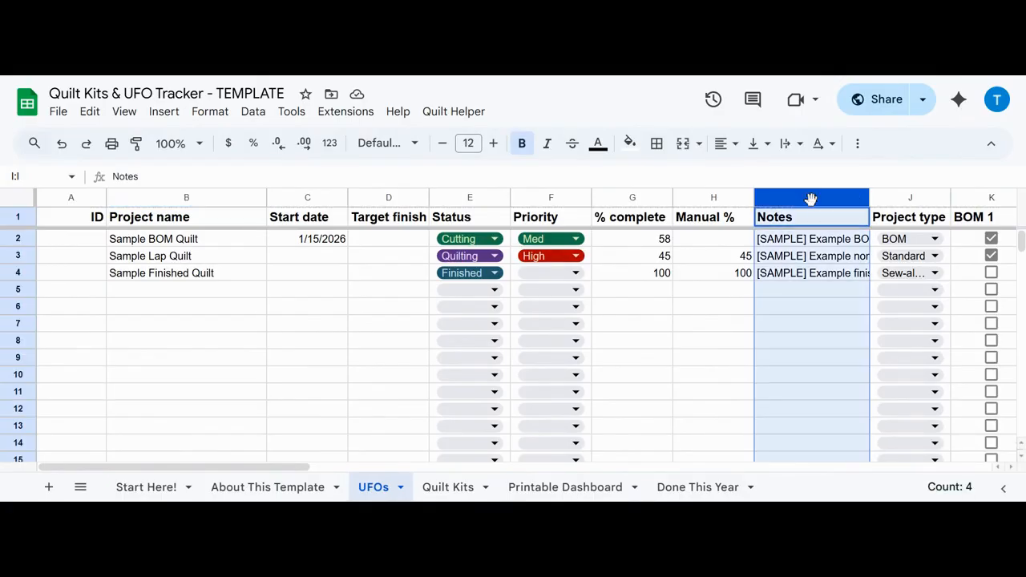
left_click(455, 114)
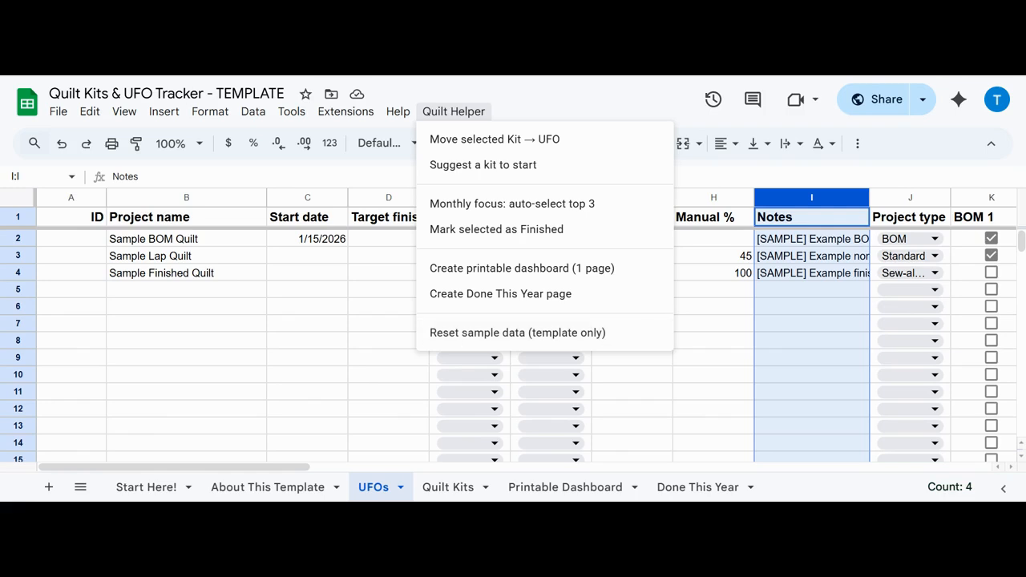
left_click(338, 345)
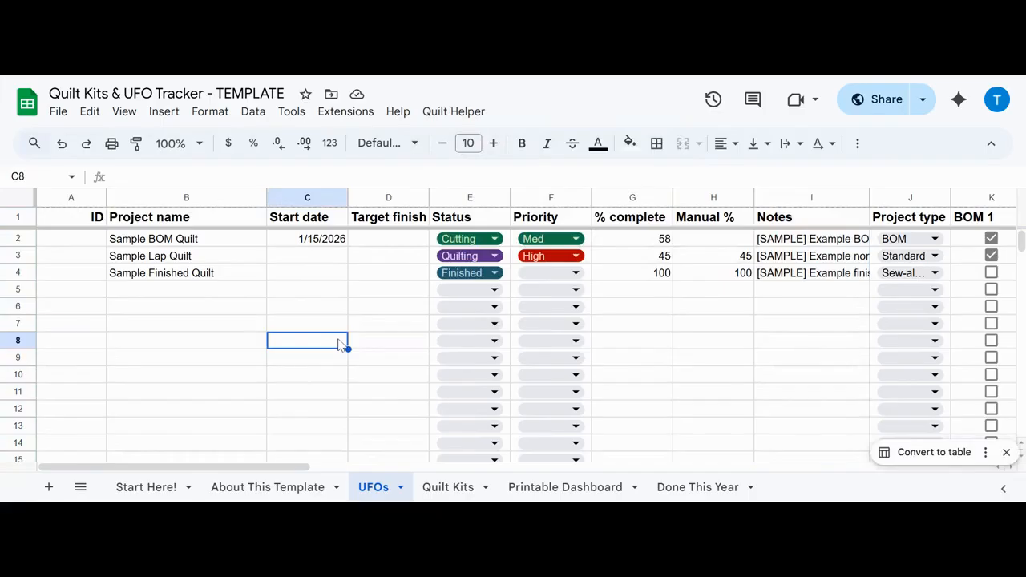